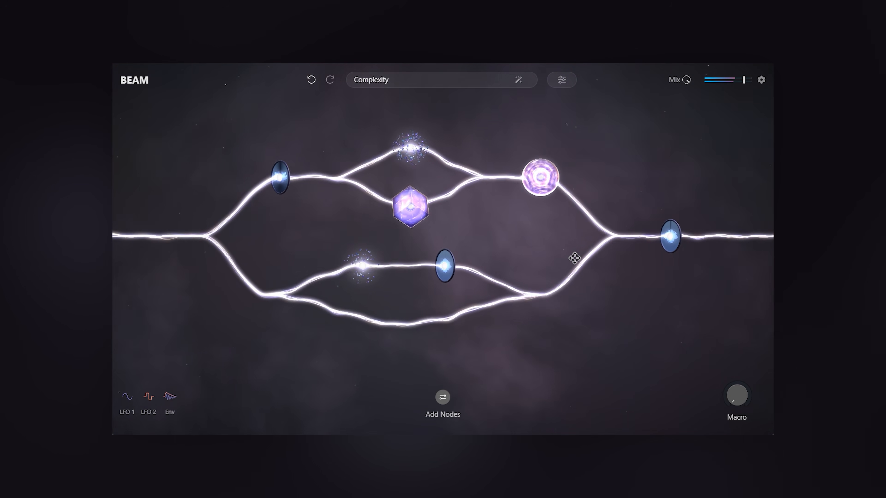
Step: Add a Grains node followed by a Space node to the lowest parallel branch
left_click(442, 398)
left_click_drag(443, 380, 406, 301)
left_click_drag(375, 379, 467, 306)
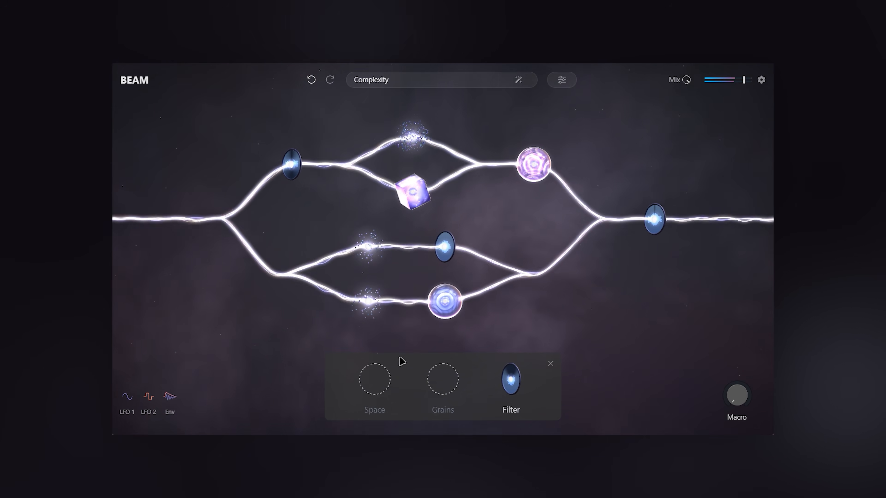
Step: Open the Grains node's preset library, load Lively Texture, and close the library
left_click(368, 303)
left_click(252, 341)
scroll(524, 216, "down", 10)
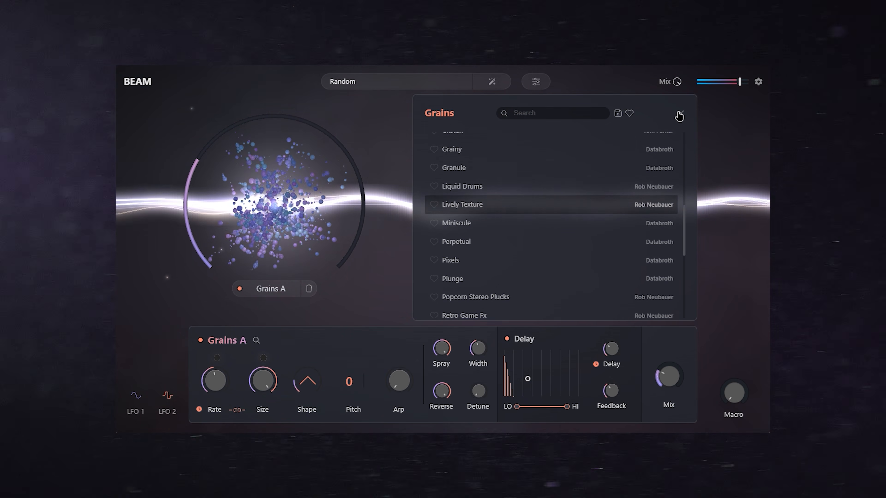
left_click(679, 115)
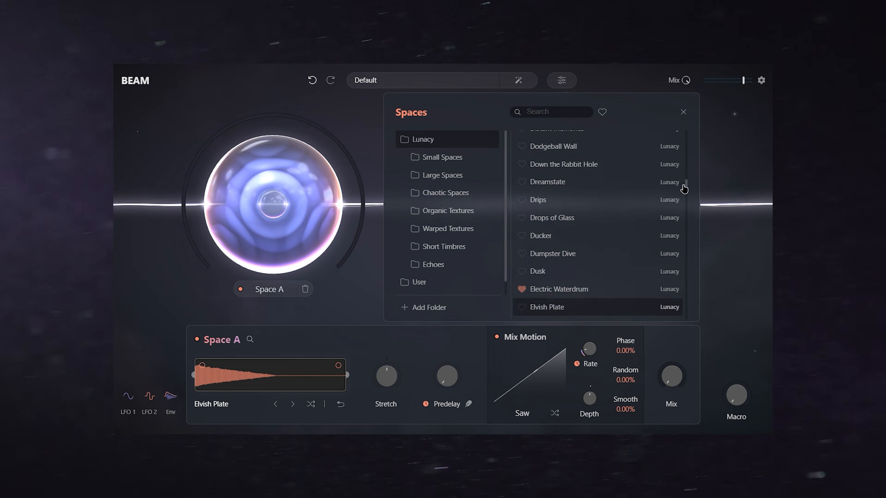
Step: Browse the Spaces library through the Large, Chaotic, Organic Textures, Warped Textures, Short Timbres and Echoes categories
left_click_drag(684, 188, 676, 330)
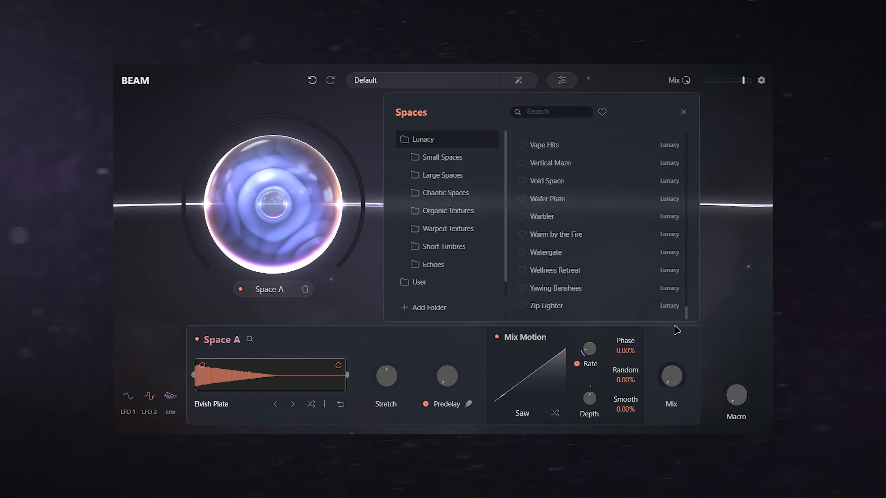
left_click(453, 172)
left_click(457, 193)
left_click(456, 214)
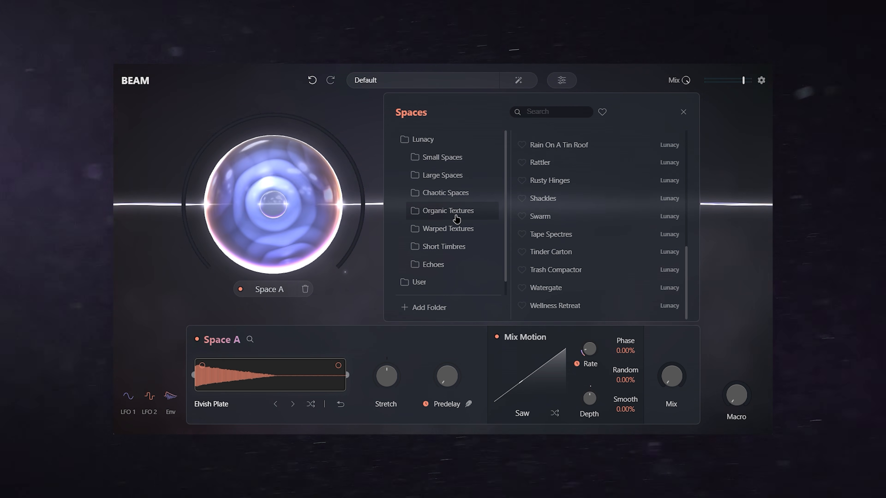
left_click(456, 233)
left_click(455, 250)
left_click(451, 266)
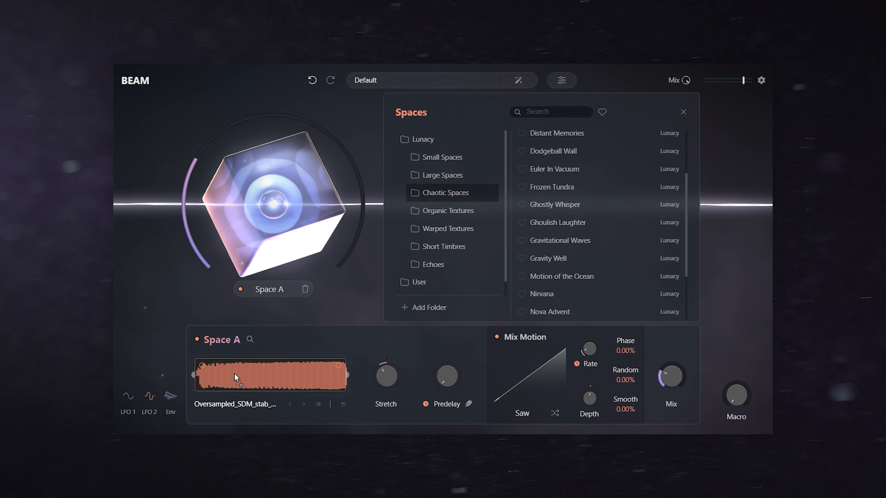
Step: Import the Oversampled_SDM_stab audio sample into Space A and lower the Stretch amount
left_click_drag(234, 374, 240, 377)
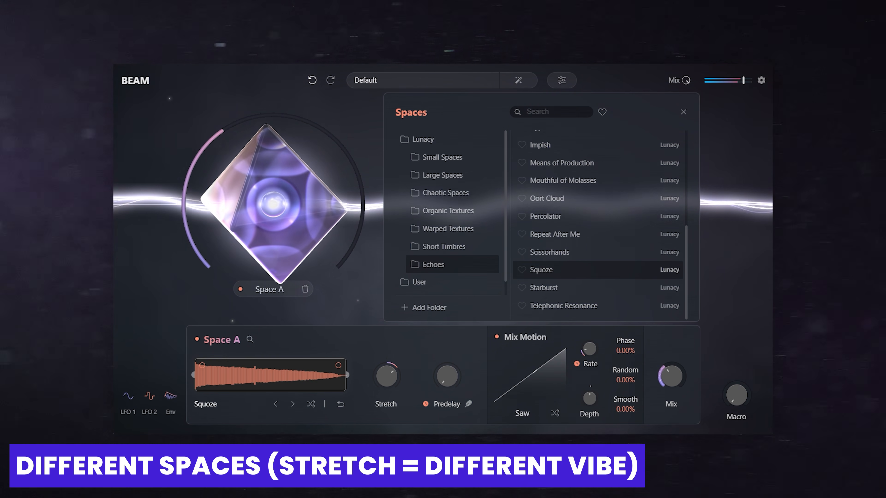
left_click_drag(387, 376, 384, 393)
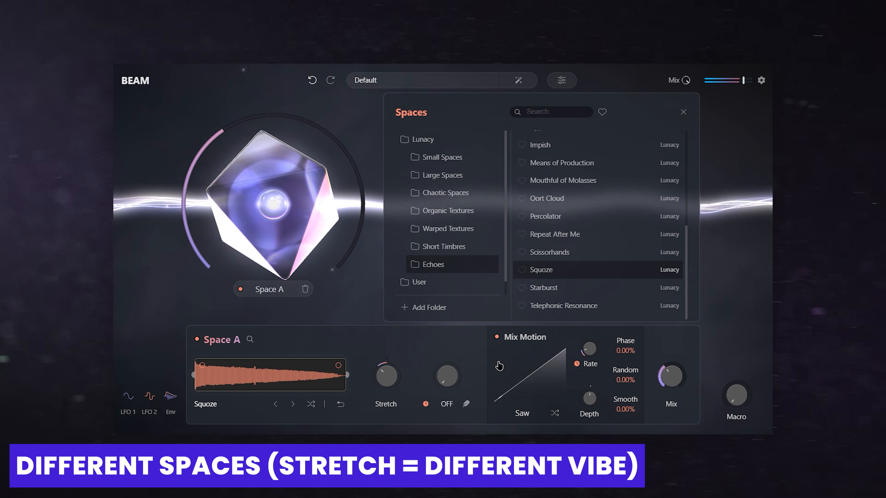
left_click(573, 200)
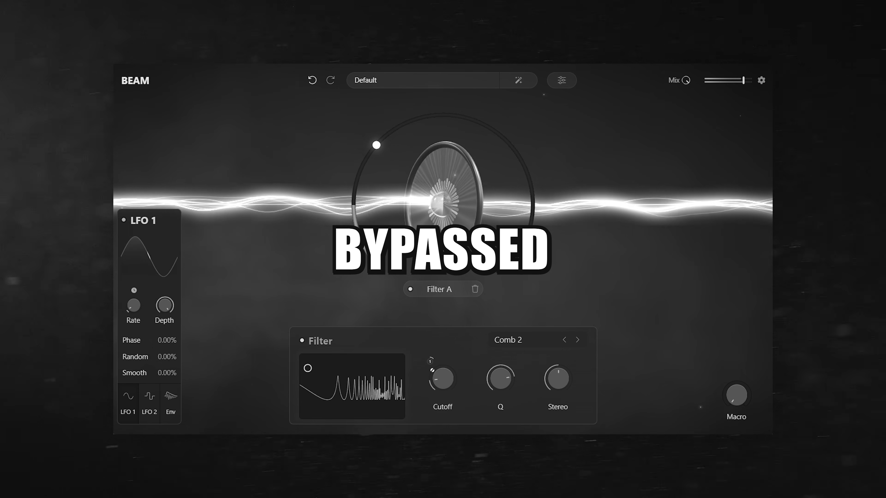
Step: Examine the filter types available for Filter A, from Lowpass through Formant, and close the list
left_click(529, 340)
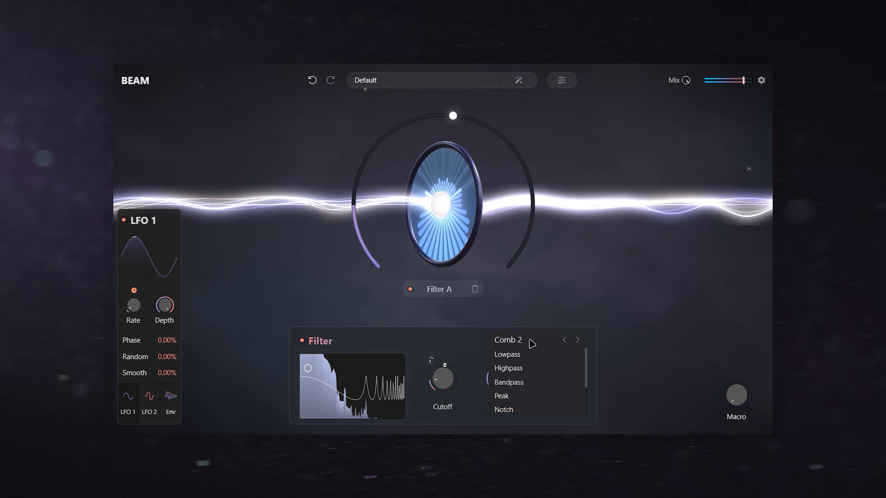
left_click_drag(585, 357, 586, 384)
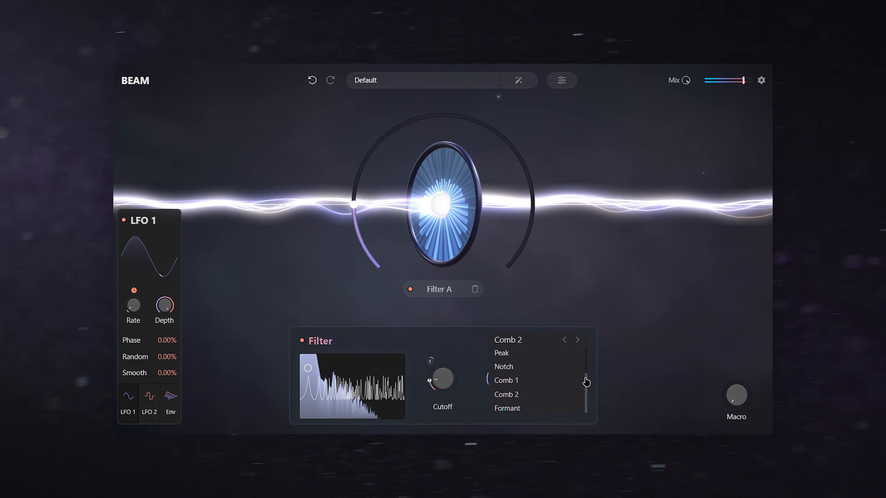
left_click(607, 395)
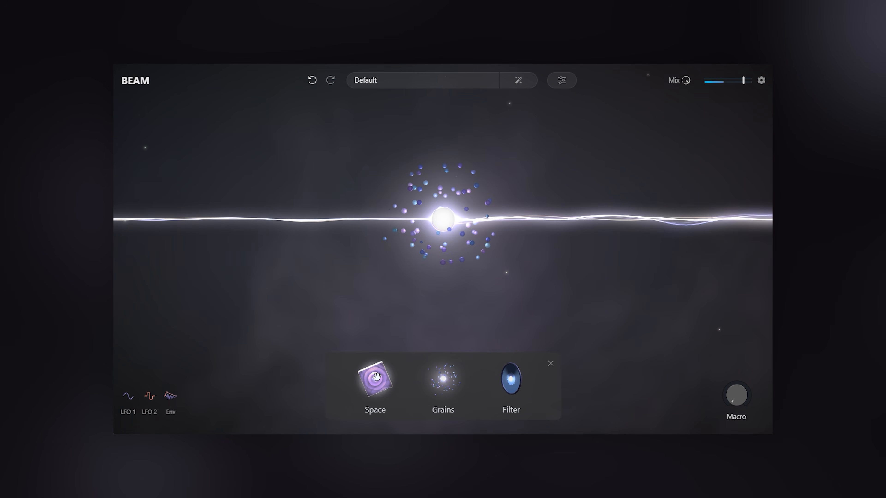
Step: Add Space and Filter nodes after Grains on the main chain and route a parallel branch spanning all three nodes
left_click_drag(376, 376, 552, 223)
left_click_drag(660, 224, 662, 221)
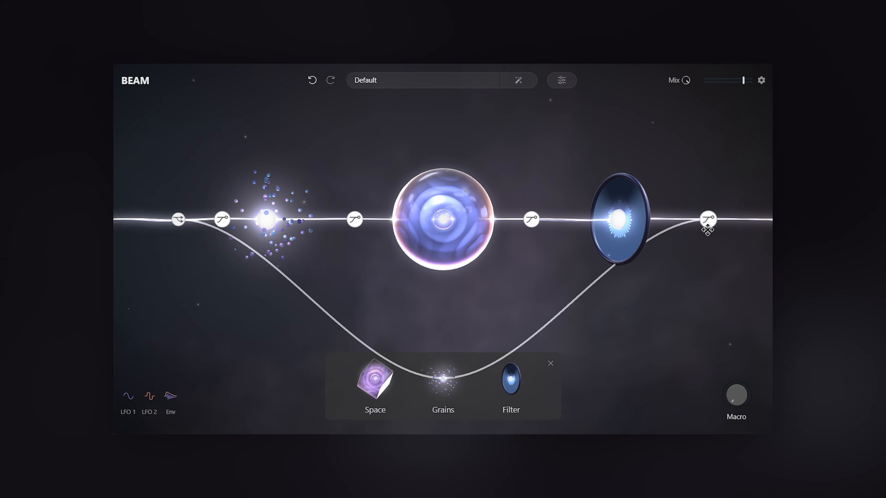
left_click_drag(707, 230, 707, 230)
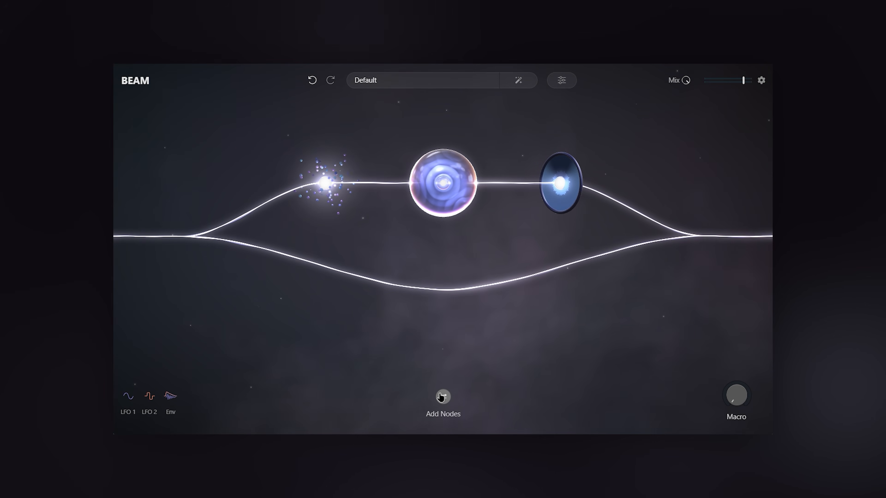
Step: Place a Grains node and a Space node on the lower parallel branch, and open Space A on the upper branch
left_click(441, 397)
left_click_drag(443, 377, 449, 274)
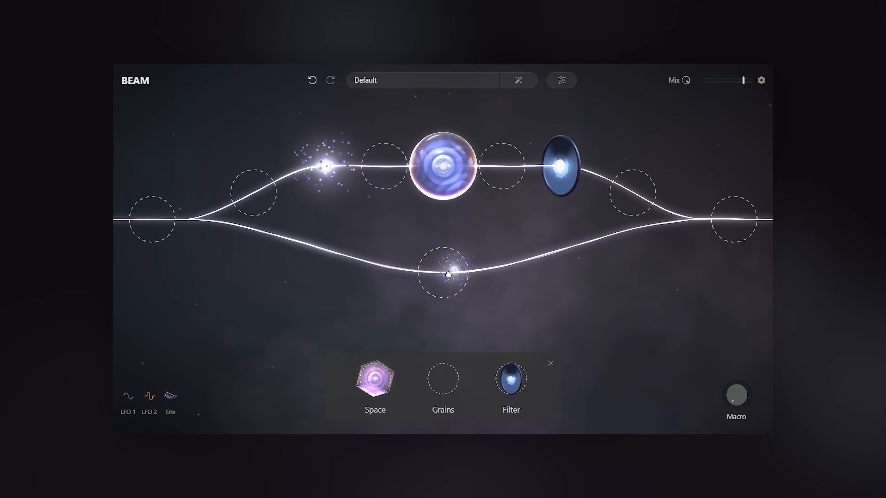
left_click_drag(588, 248, 576, 246)
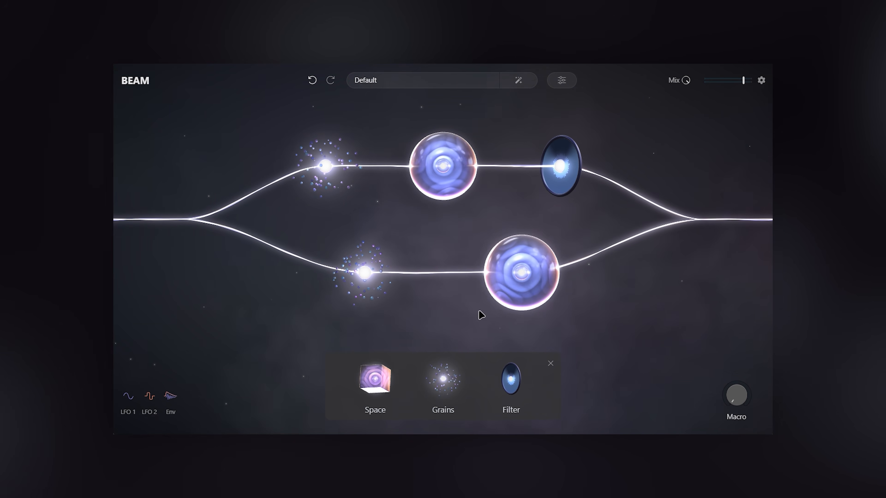
left_click(440, 177)
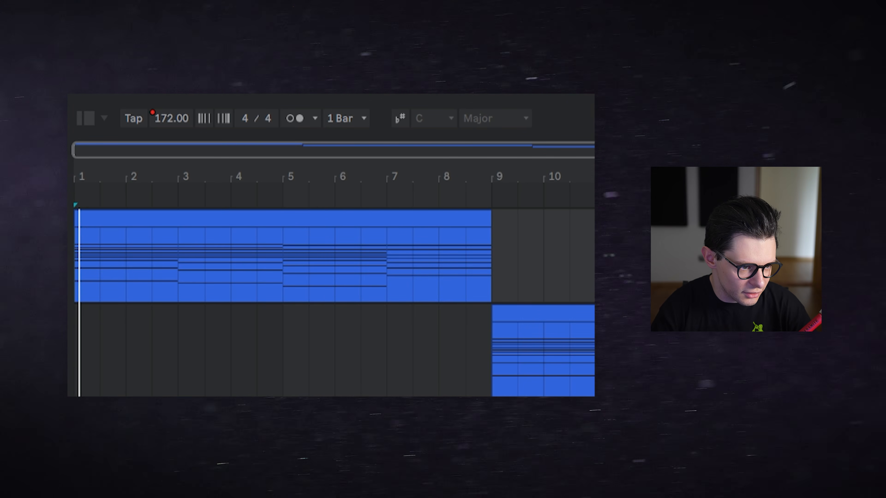
left_click(126, 277)
left_click(182, 281)
left_click(281, 272)
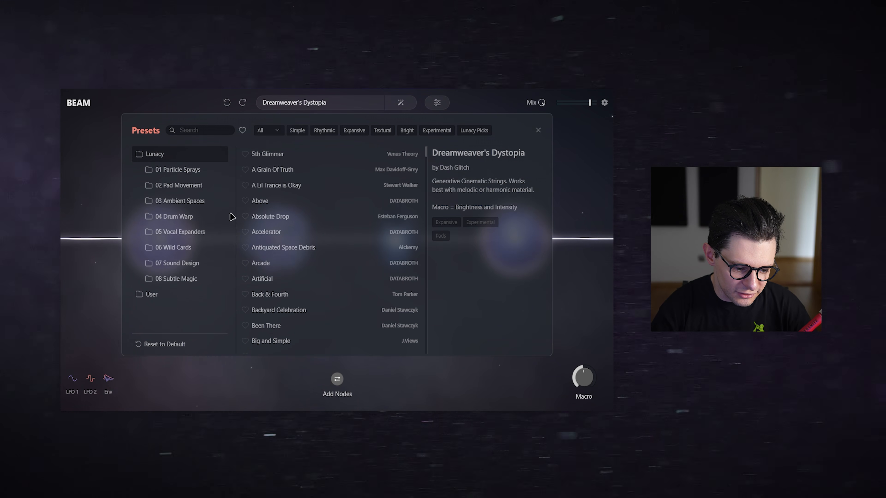
Step: Show the 03 Ambient Spaces presets and choose Absolute Drop
left_click(300, 102)
left_click(300, 102)
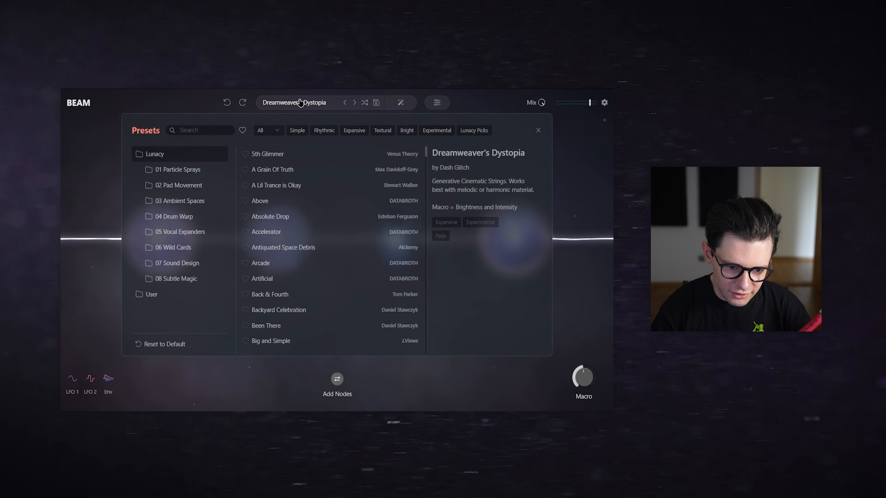
left_click(181, 202)
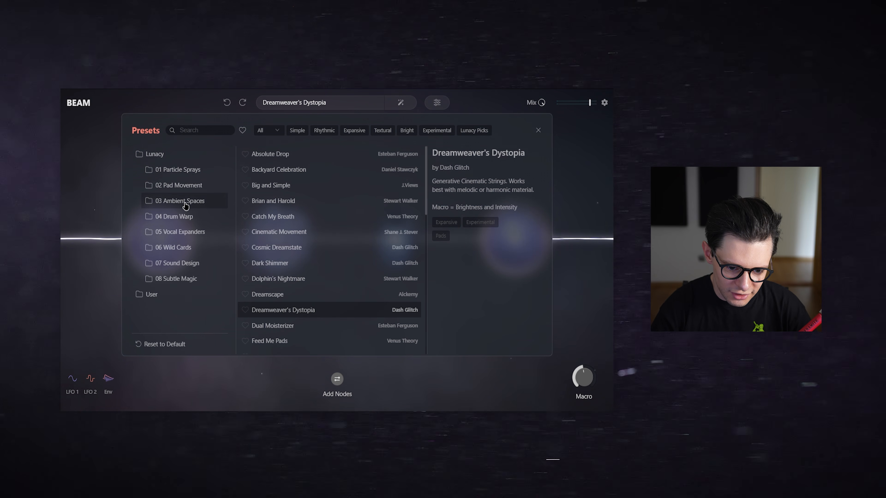
left_click(276, 155)
left_click(286, 101)
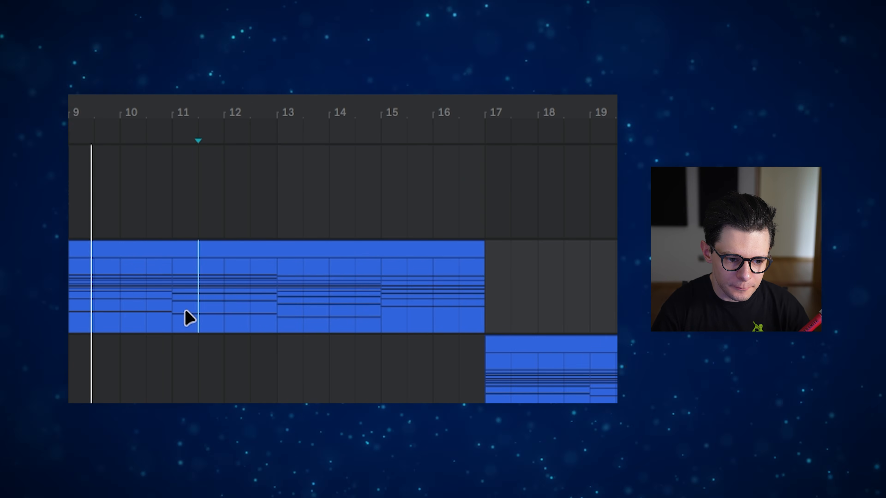
left_click(180, 308)
left_click(271, 293)
left_click(382, 293)
left_click(70, 308)
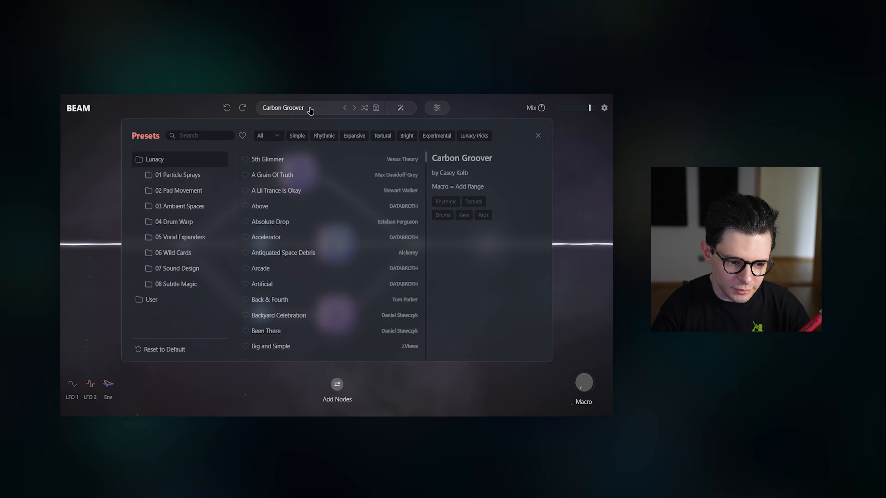
Step: Examine the presets in the 04 Drum Warp folder and leave the preset browser
left_click(185, 223)
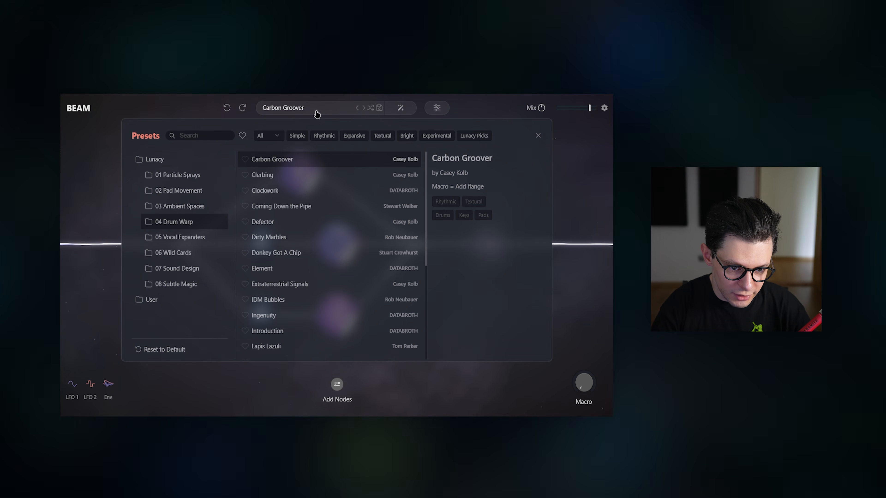
left_click(315, 109)
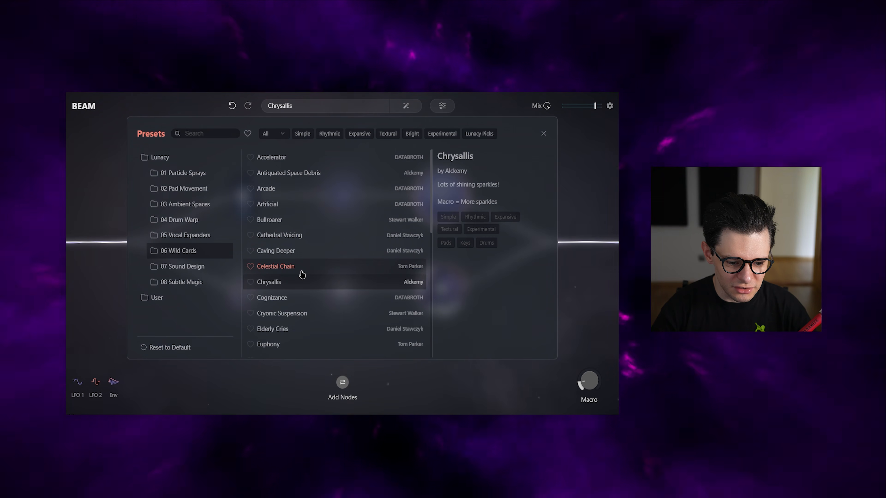
Step: Load the Cryonic Suspension preset from 06 Wild Cards and close the preset browser
left_click(294, 259)
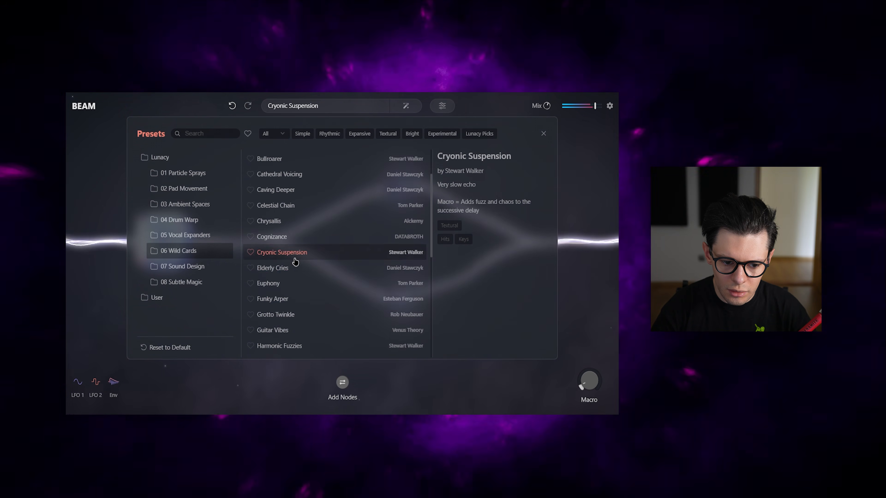
left_click(544, 134)
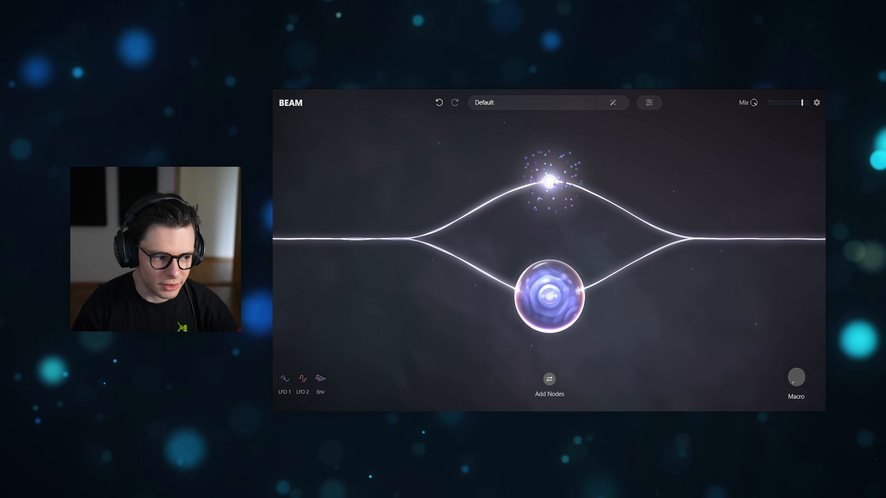
Step: Clear the existing Grains and Space nodes and place a new Grains node in the middle of the beam
mouse_move(568, 323)
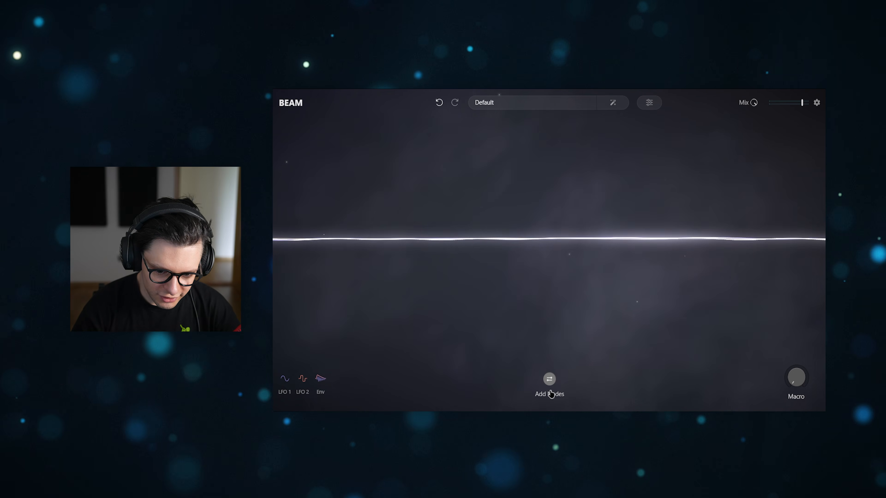
left_click(549, 379)
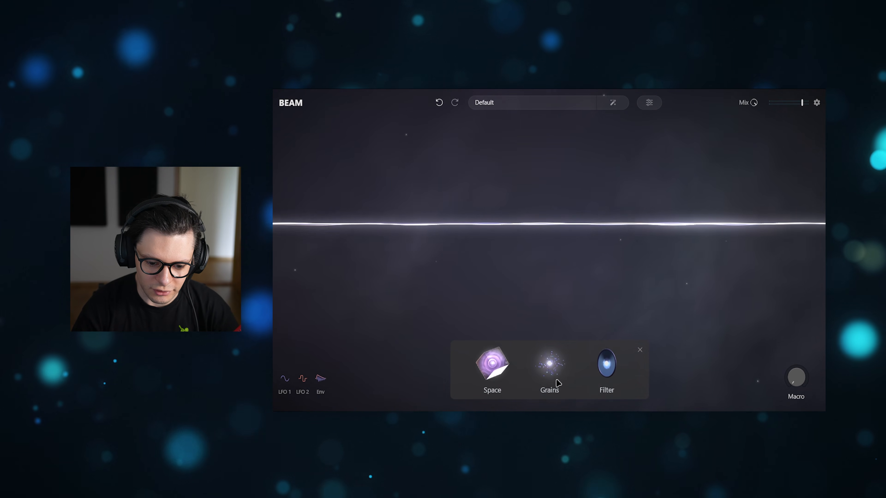
left_click_drag(557, 380, 549, 223)
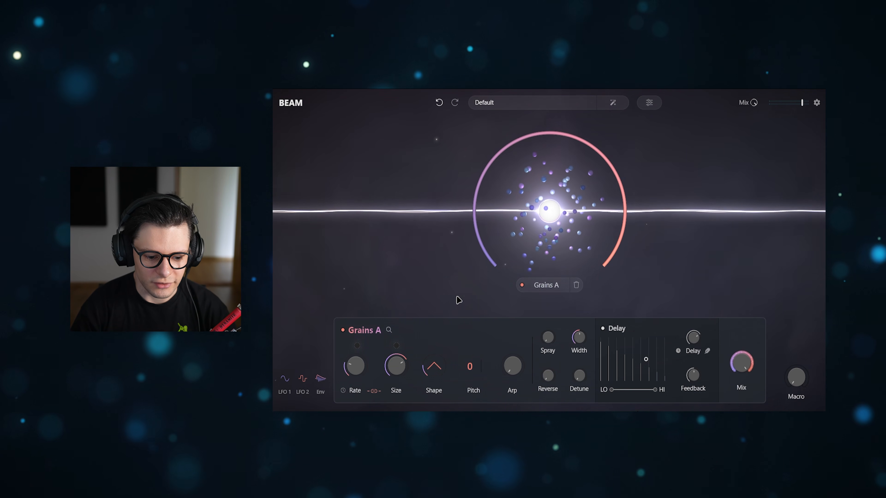
Step: Load the Miniscule preset into Grains A from its preset library and return to the beam overview
left_click(389, 331)
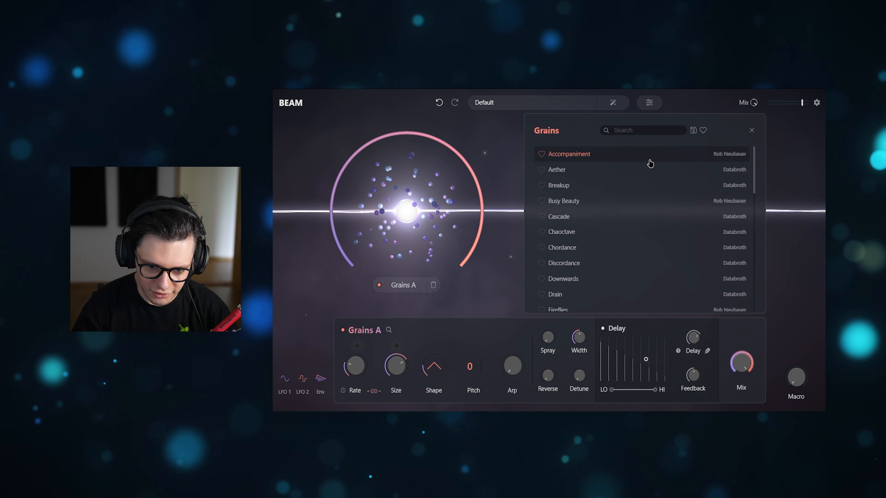
scroll(613, 217, "down", 10)
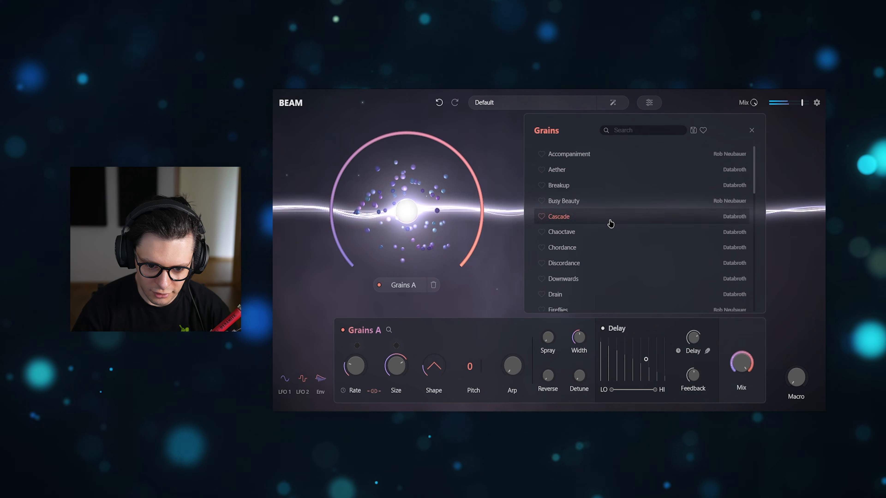
left_click(619, 179)
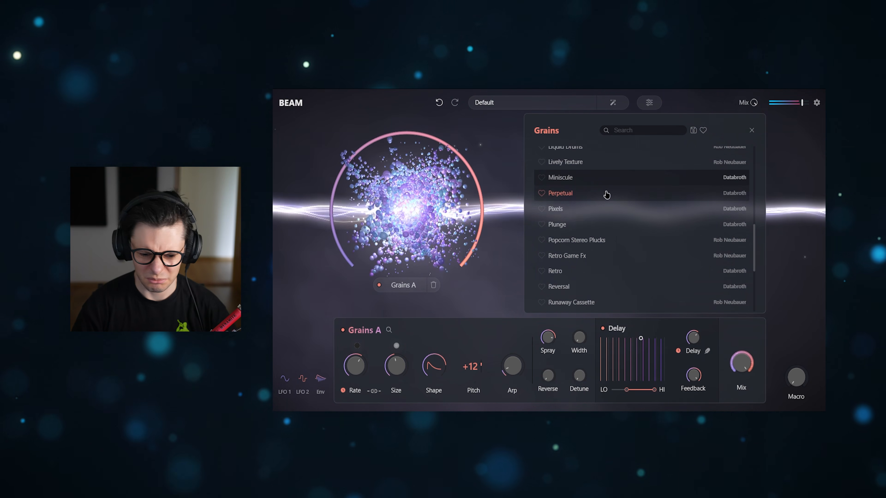
left_click(796, 293)
mouse_move(790, 105)
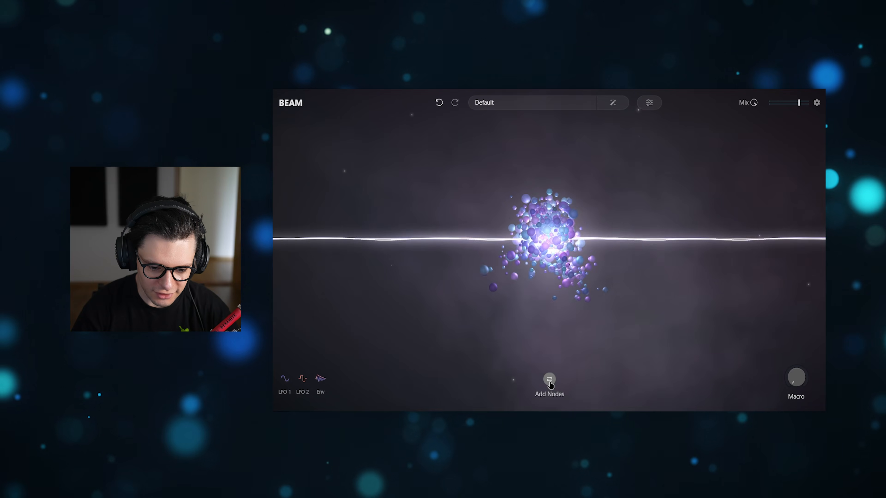
Step: Add a Space node after the Grains node on the beam and open its settings
left_click(550, 380)
left_click_drag(491, 362, 645, 255)
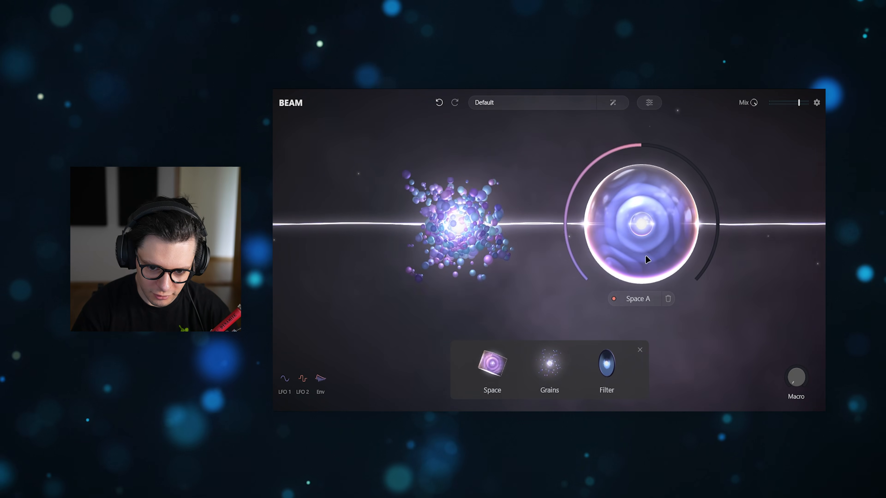
left_click(639, 224)
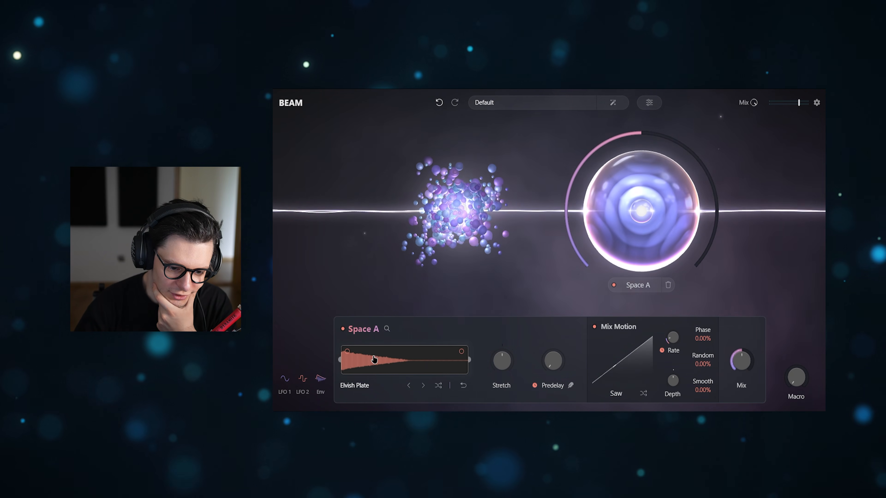
Step: Load the Cinematic Masterpiece impulse response into Space A from the Spaces library
left_click(387, 329)
scroll(662, 202, "down", 5)
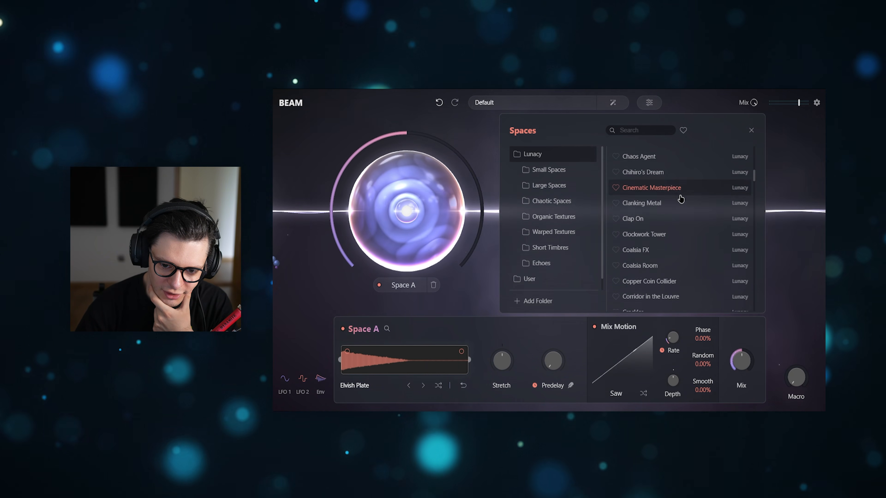
scroll(575, 202, "down", 1)
scroll(577, 202, "up", 1)
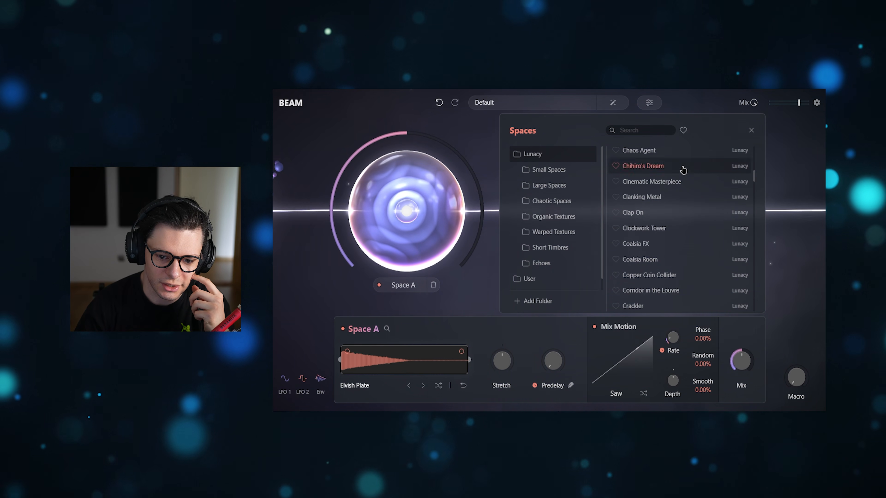
left_click(656, 182)
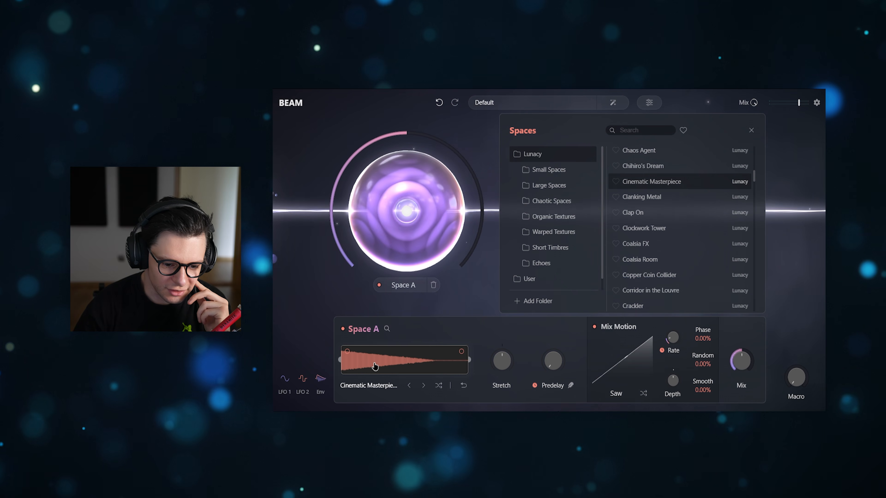
Step: Load the Starburst impulse response from the Echoes folder into Space A
scroll(676, 180, "down", 3)
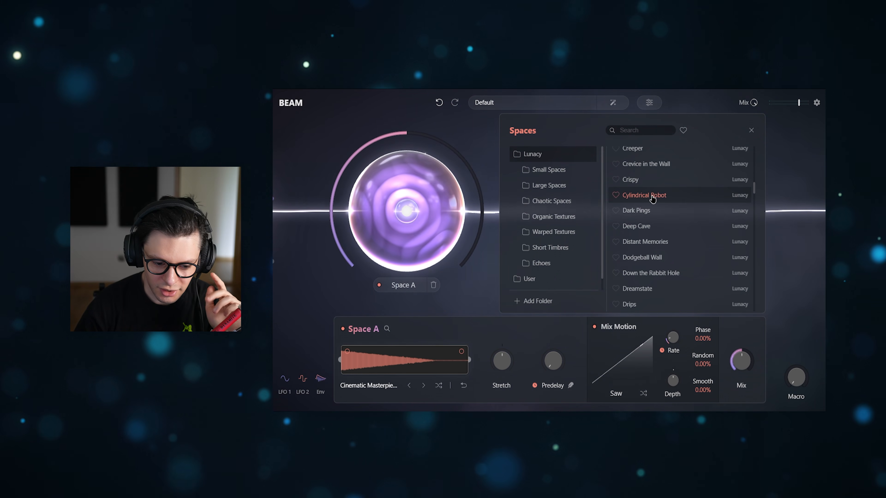
scroll(686, 202, "down", 4)
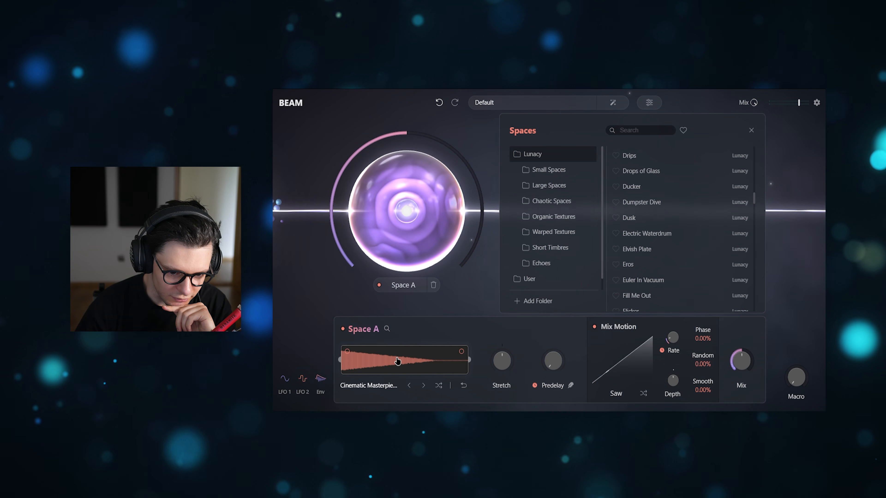
scroll(687, 188, "down", 3)
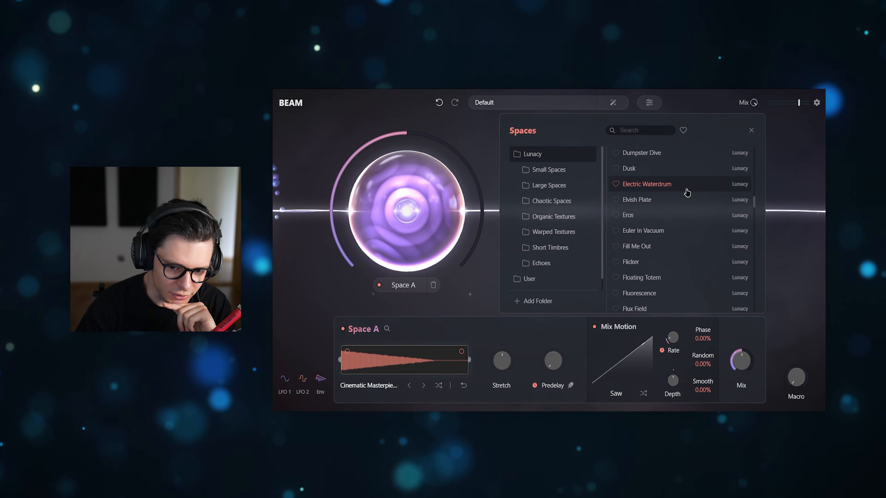
scroll(687, 192, "down", 3)
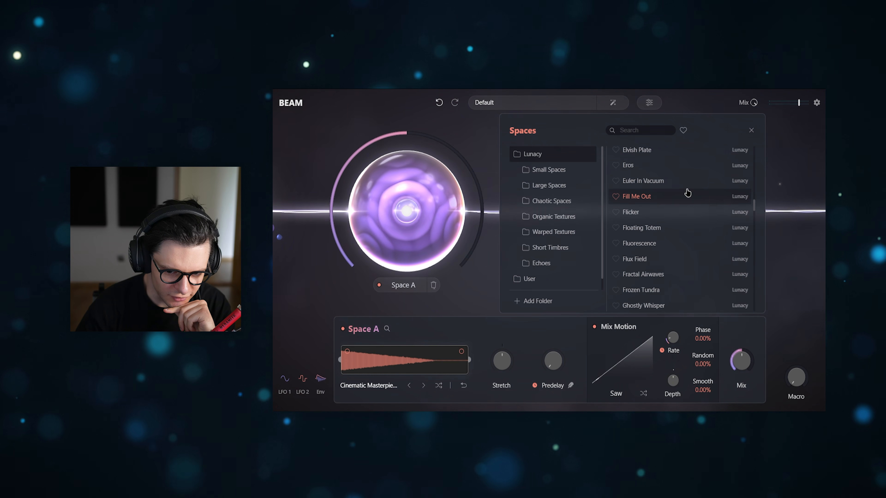
scroll(687, 194, "down", 8)
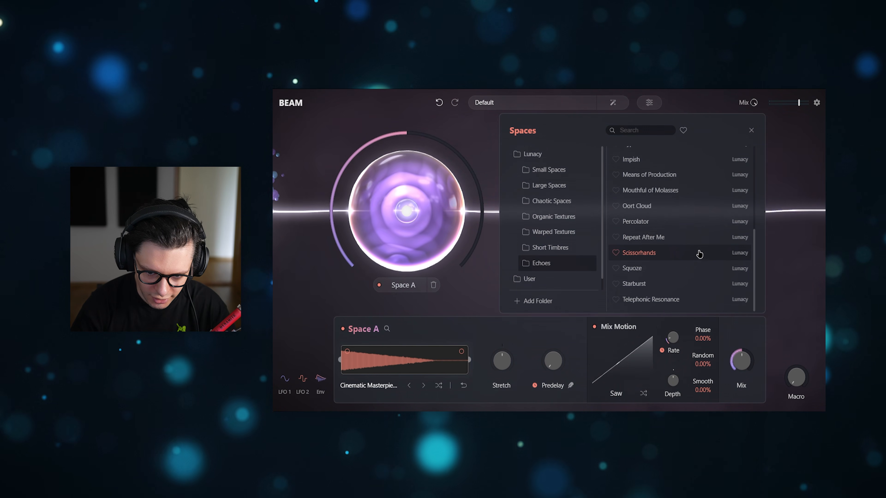
left_click(659, 283)
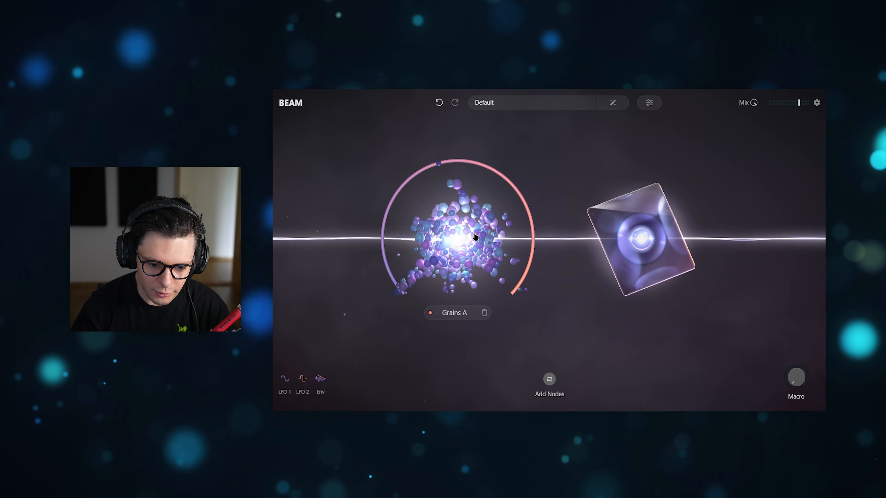
Step: Bypass Grains A, then raise Space A's Mix to full and increase its Stretch
left_click(475, 236)
left_click(640, 210)
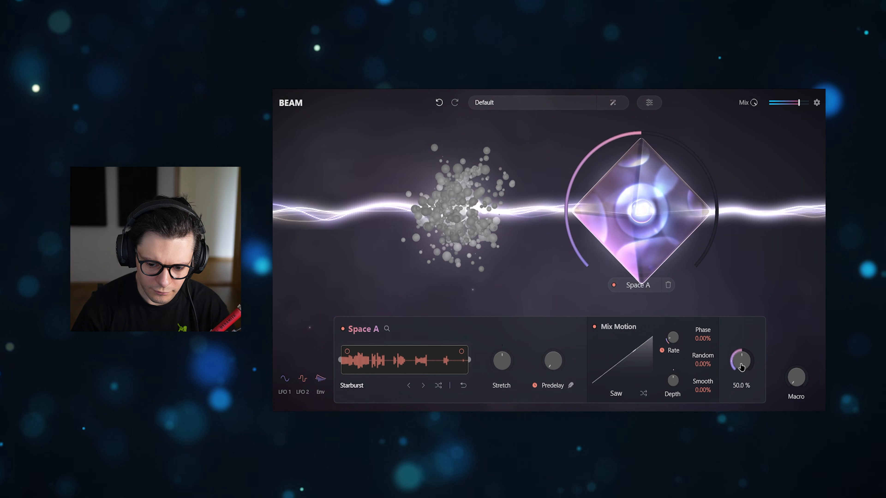
double_click(742, 367)
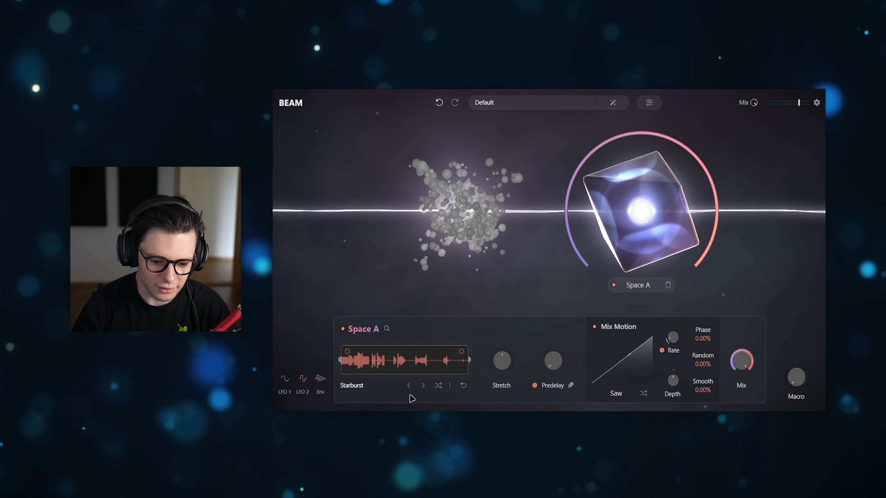
left_click_drag(503, 371, 504, 358)
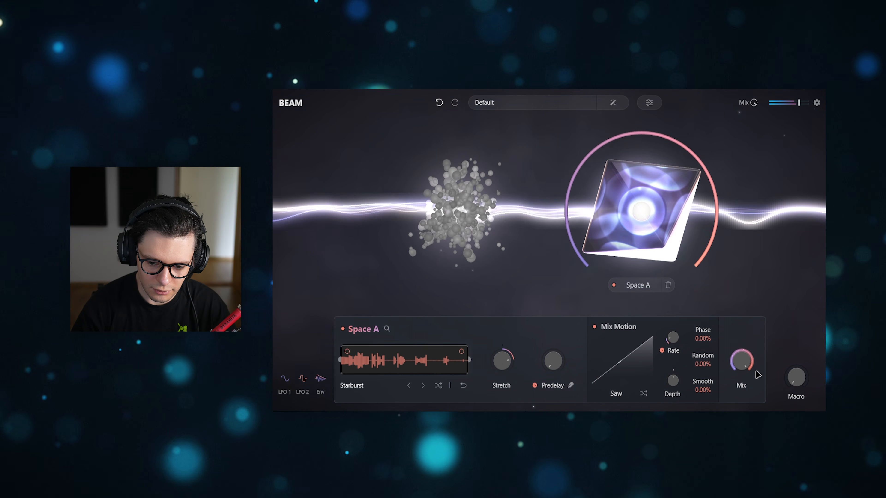
mouse_move(745, 364)
left_mouse_down()
mouse_move(746, 381)
mouse_move(746, 370)
left_mouse_up()
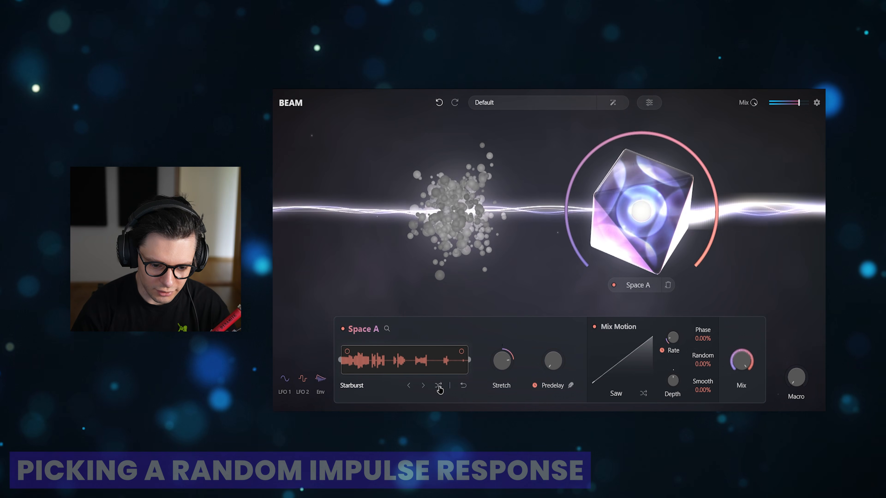
Step: Pick a random impulse response for Space A, reduce its Mix and Stretch, and return to the beam overview
left_click(438, 386)
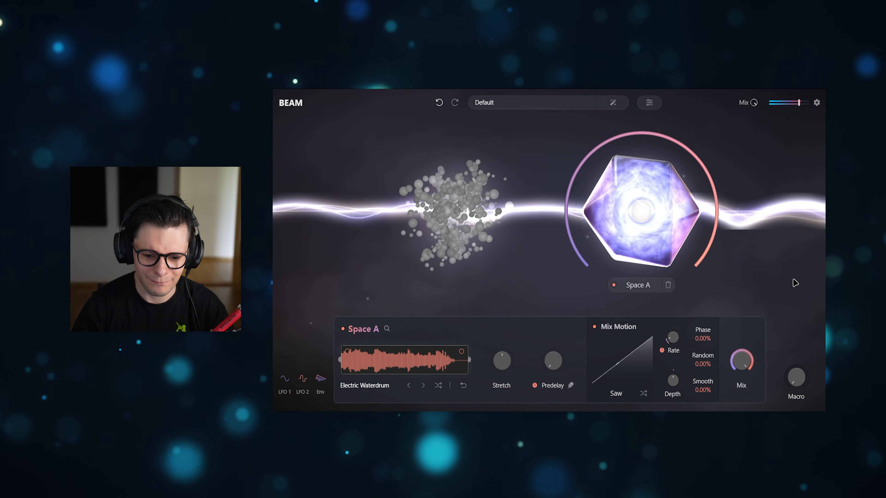
left_click_drag(745, 362, 734, 394)
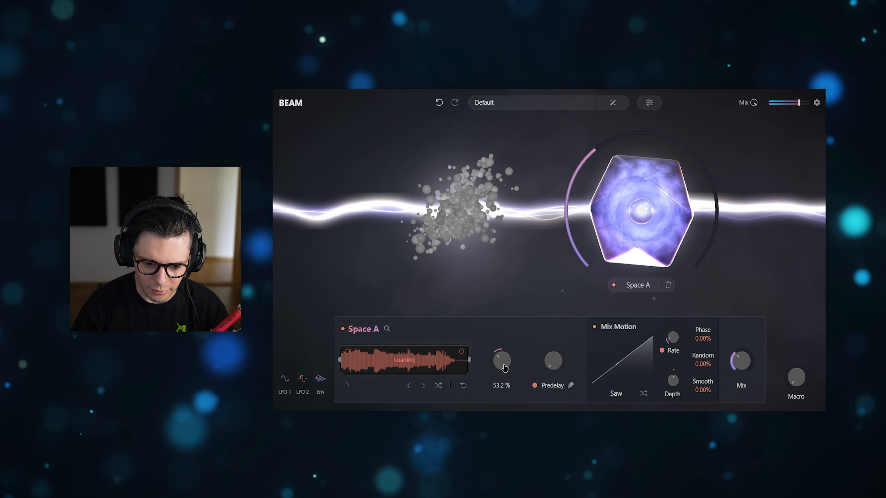
left_click_drag(503, 366, 505, 371)
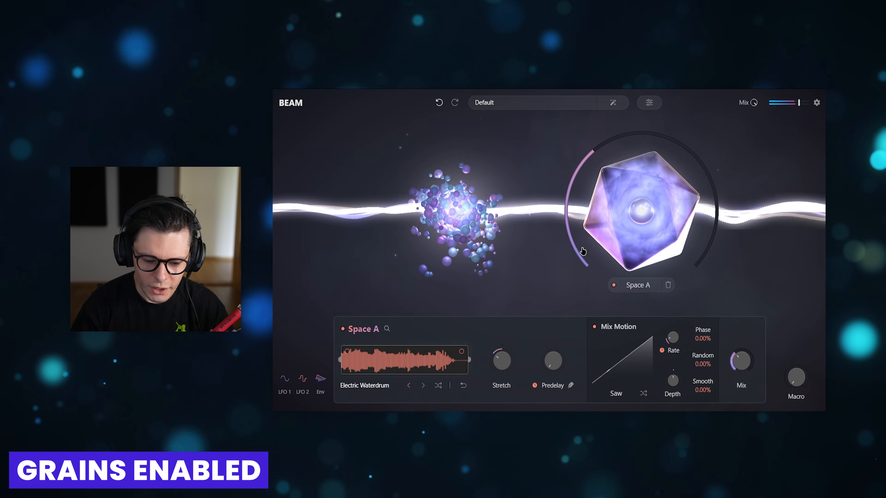
left_click(758, 282)
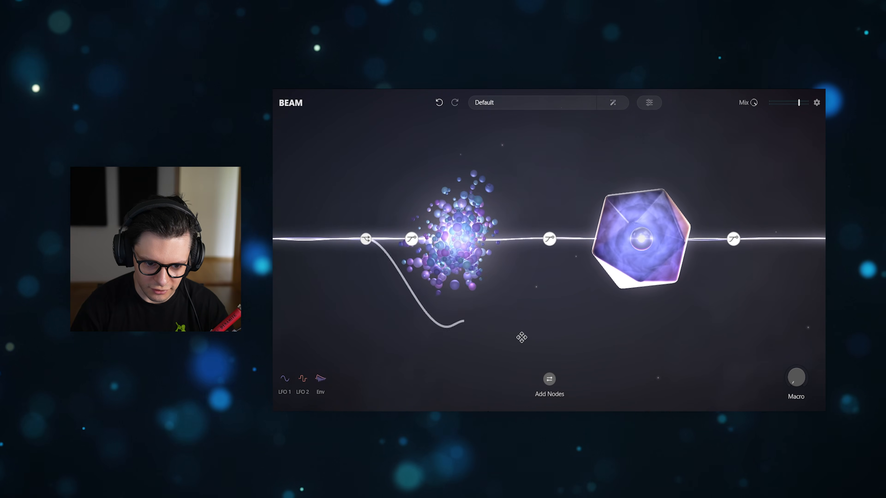
Step: Create a parallel path that splits before Grains A and rejoins after Space A, and move Space A onto it
left_click_drag(521, 338, 733, 248)
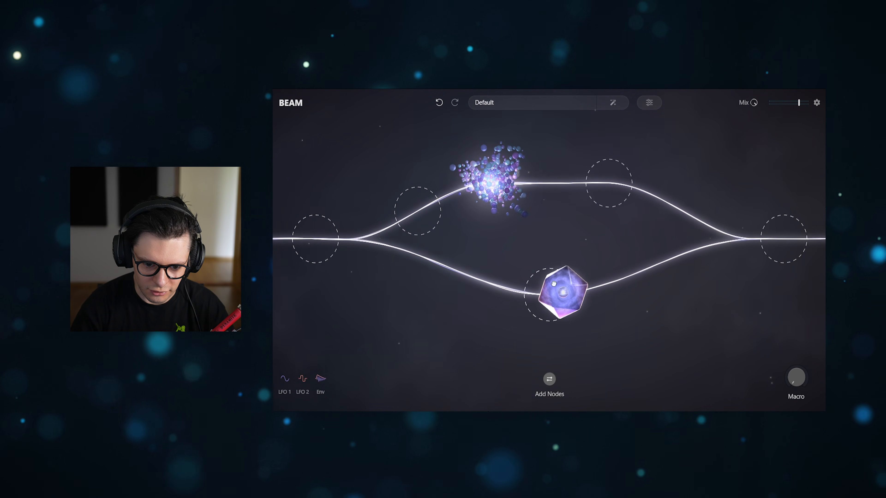
left_click_drag(551, 284, 546, 283)
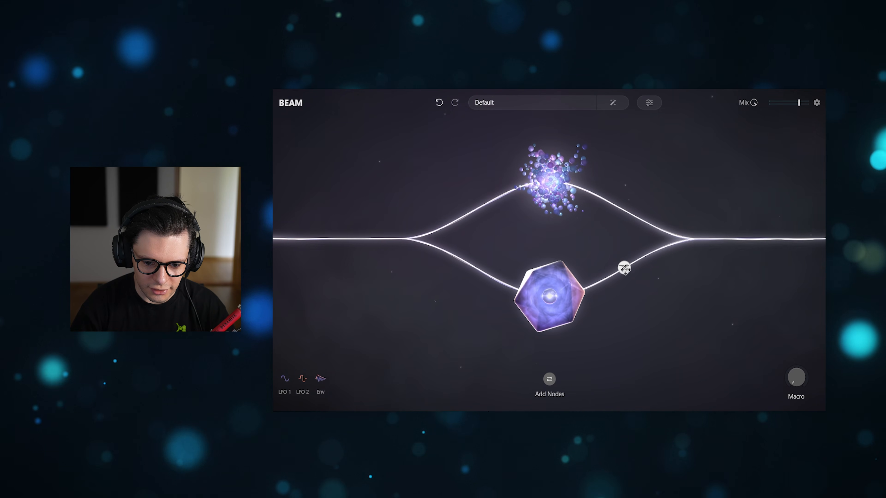
Step: Solo Path B and raise Space A's Mix to about 51%
left_click(625, 266)
left_click(550, 390)
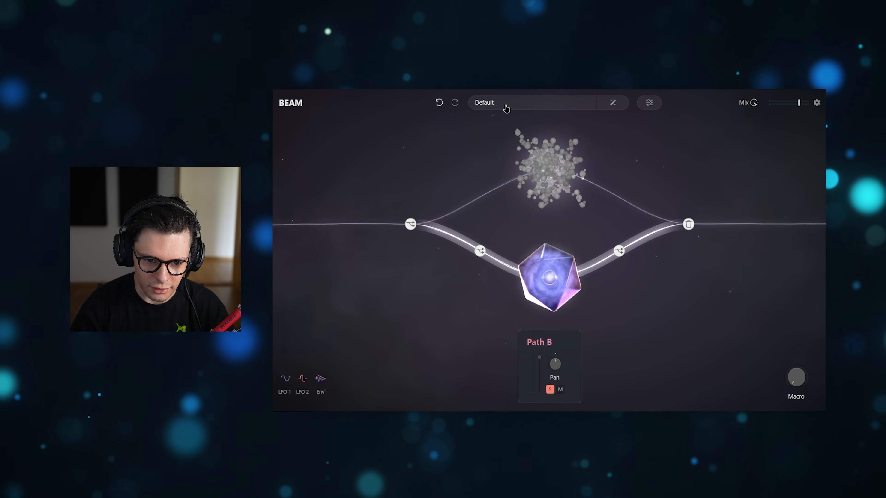
left_click(555, 274)
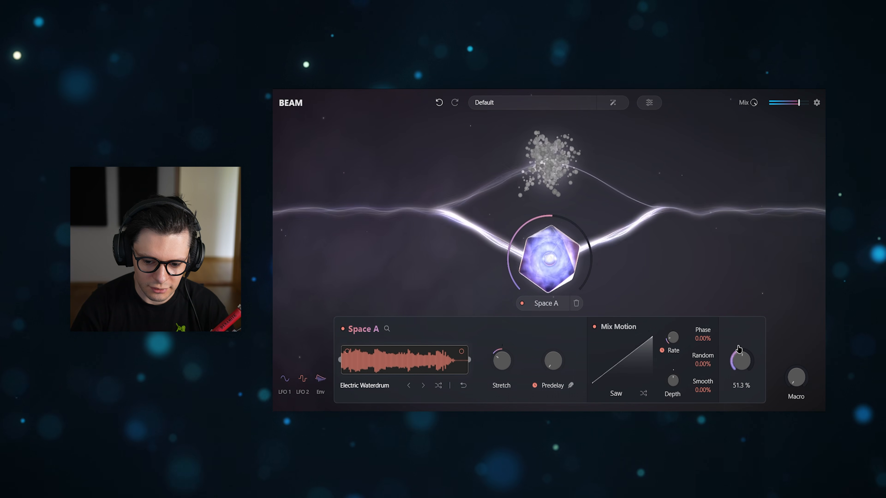
Step: Solo Path A and add a Space node after Grains A with its Mix at about 37%
left_click(621, 198)
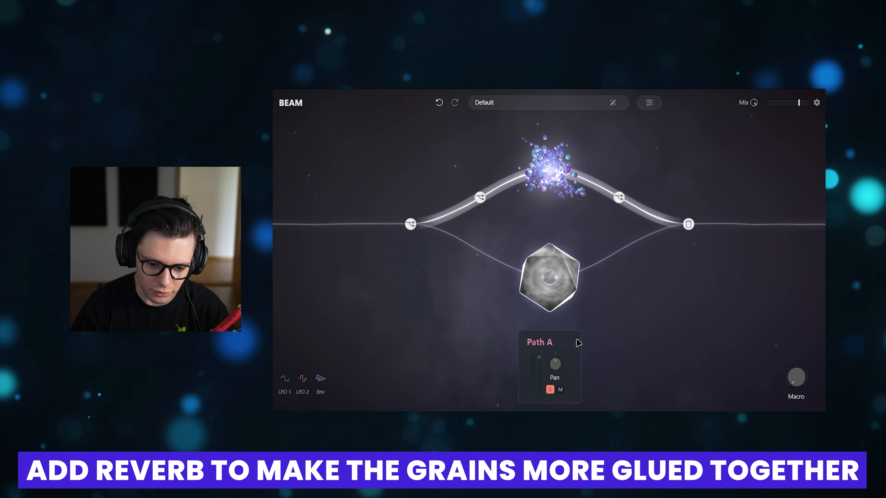
left_click(585, 344)
left_click(552, 379)
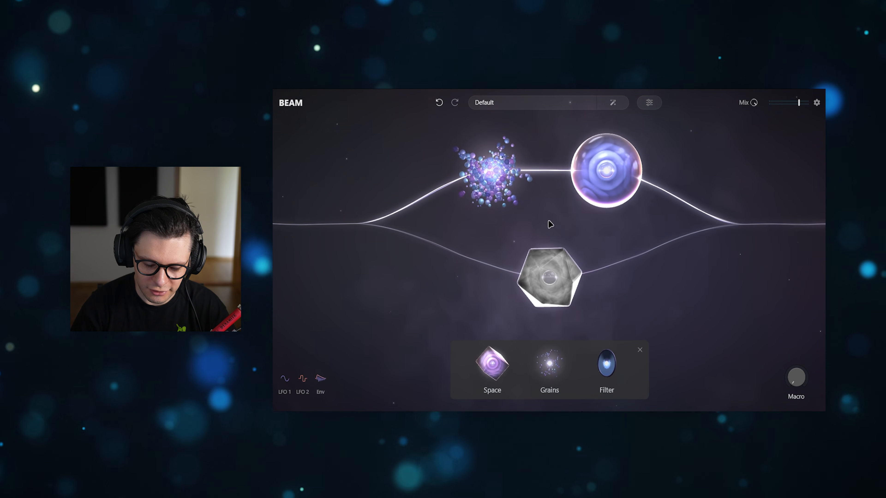
left_click(586, 151)
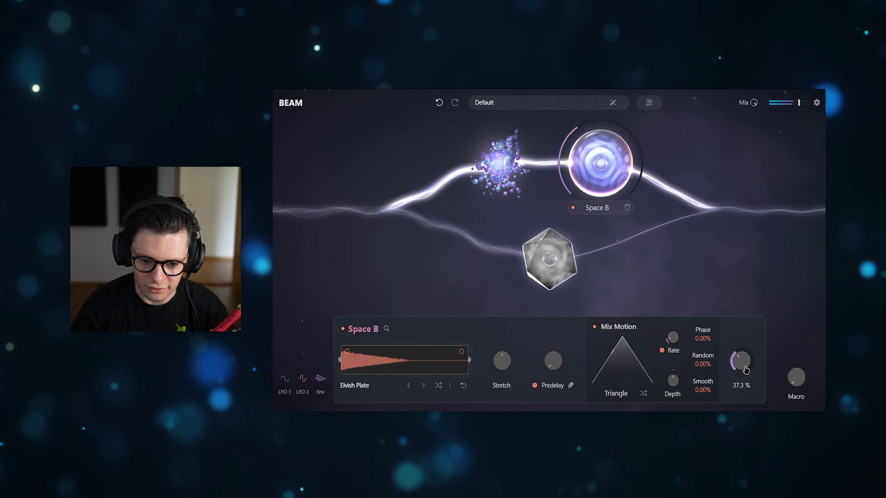
Step: Add a Grains node after Space A on the lower path and set its Pitch to +12
left_click_drag(550, 363, 651, 263)
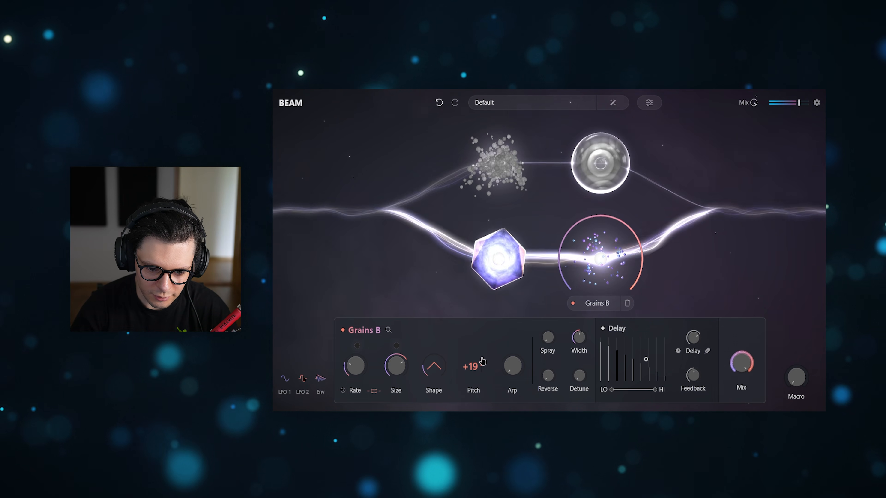
left_click_drag(483, 363, 490, 376)
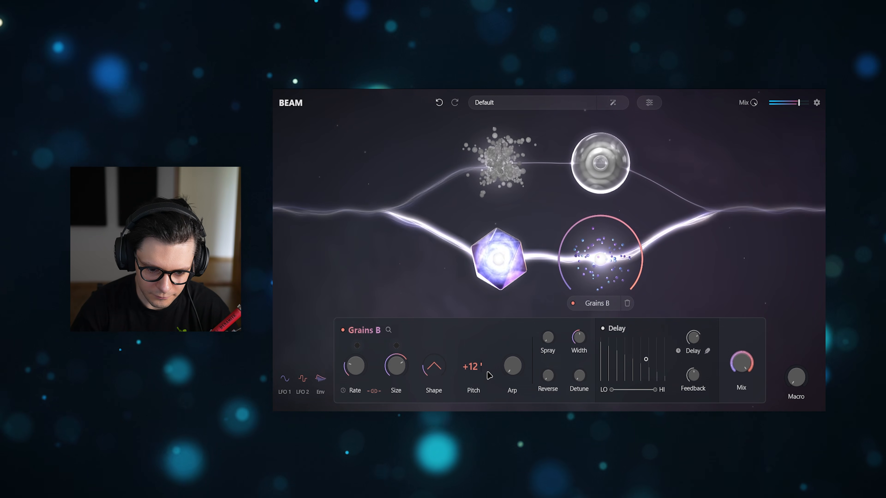
Step: Set Grains B's Size to 2:1, raise its Spray, and toggle tempo sync for its Rate
left_click_drag(394, 390, 396, 374)
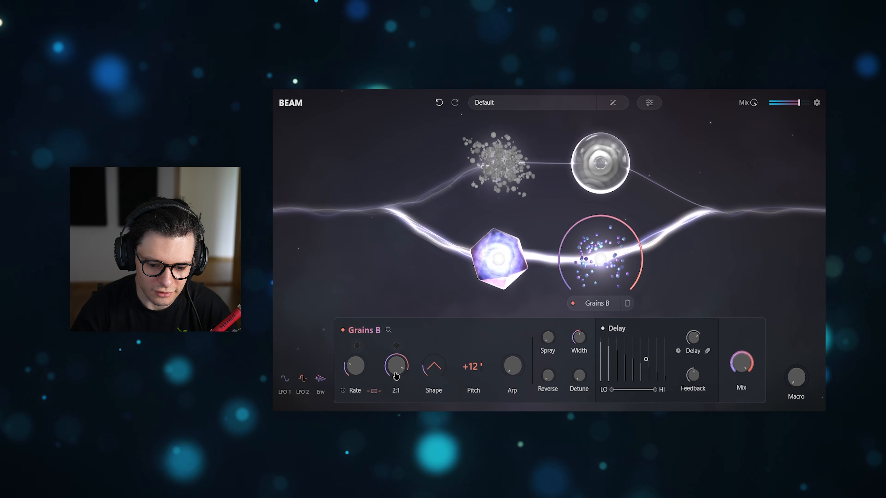
left_click_drag(549, 352, 550, 340)
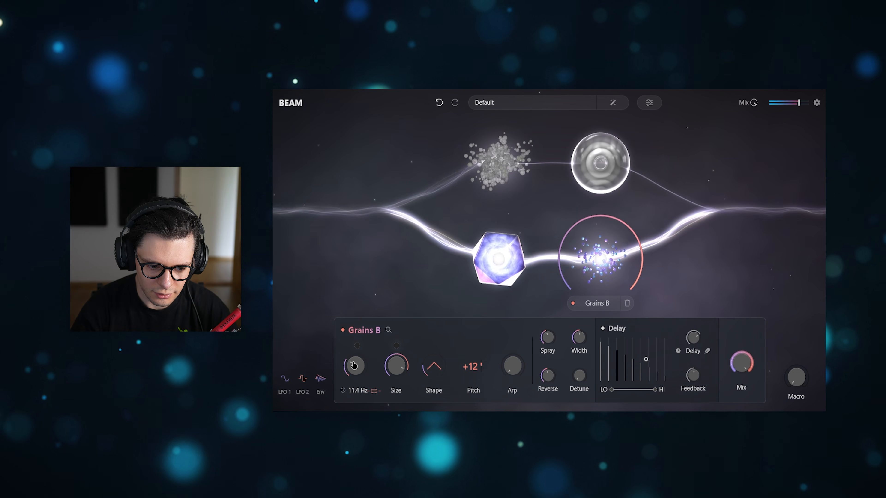
left_click(344, 391)
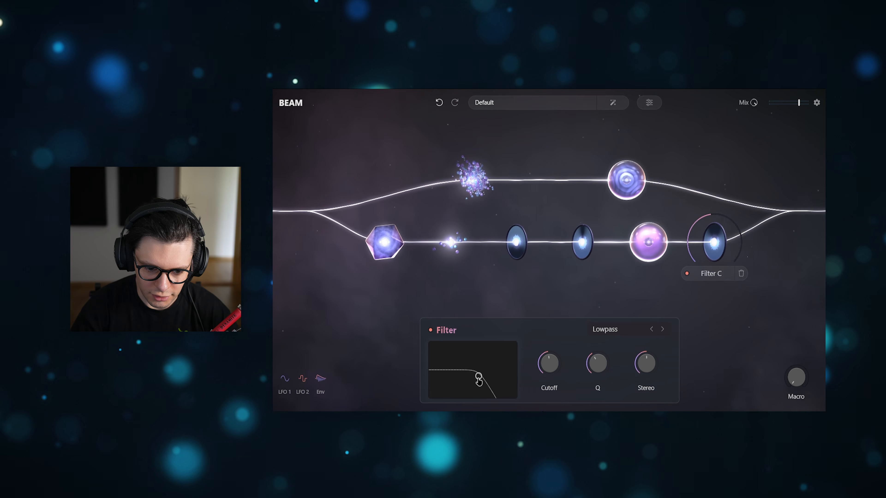
Step: Modulate Filter C's Cutoff from 20 Hz with LFO 1, reshaping its sine into a full-cycle falling curve and adjusting its Rate
left_click_drag(285, 379, 542, 369)
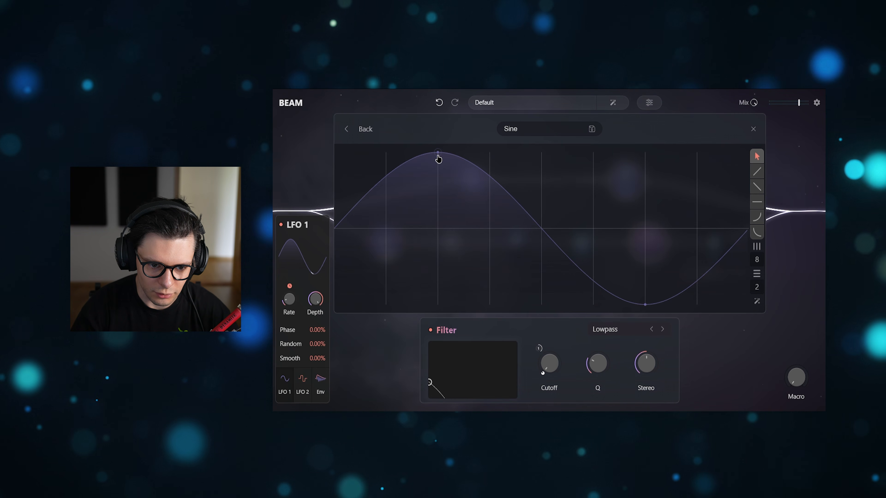
left_click_drag(439, 155, 334, 153)
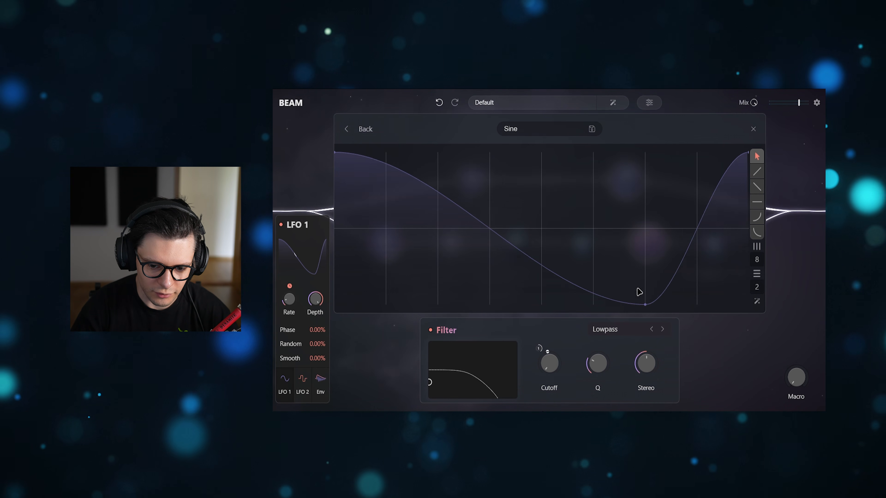
left_click_drag(644, 305, 748, 303)
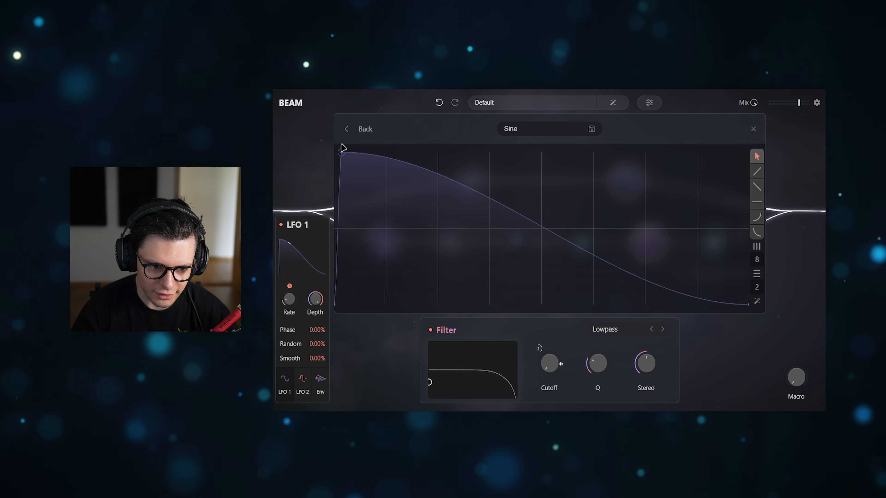
left_click(751, 128)
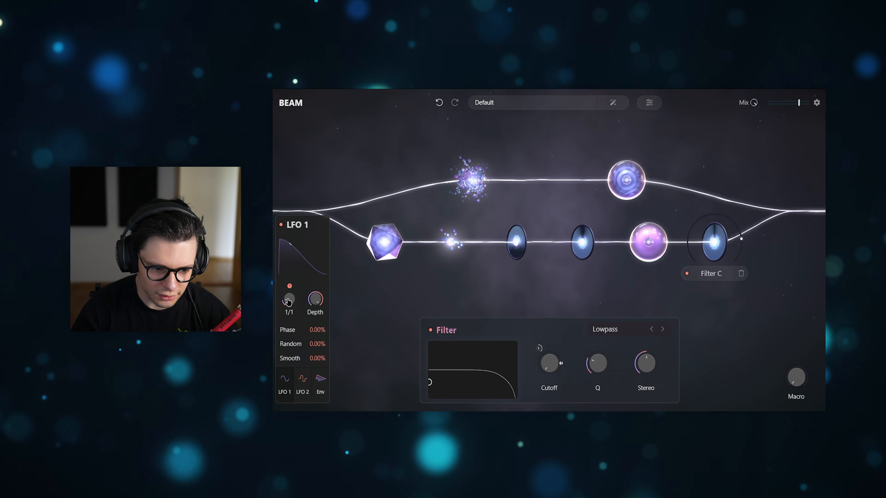
left_click_drag(289, 294, 297, 274)
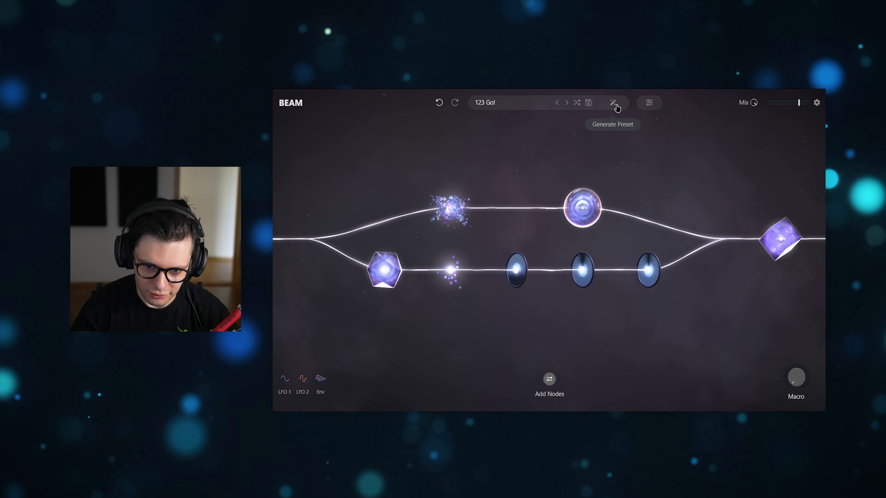
Step: Generate a new preset automatically to replace the current node chain
left_click(614, 105)
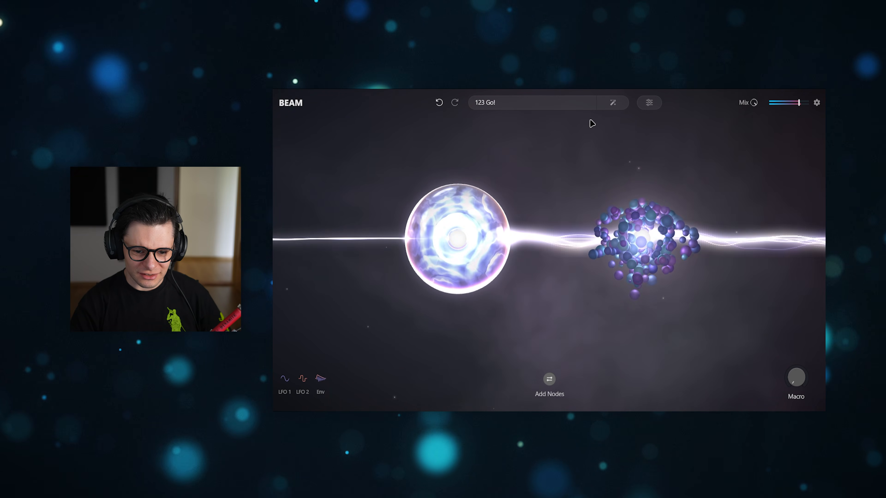
Step: Load the Holy Choir preset and replace its node chain with an automatically generated one
left_click(589, 103)
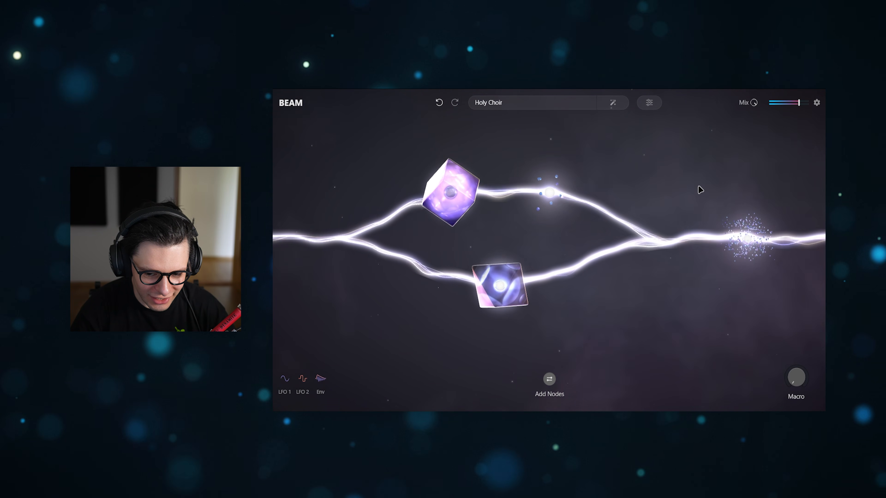
left_click(614, 104)
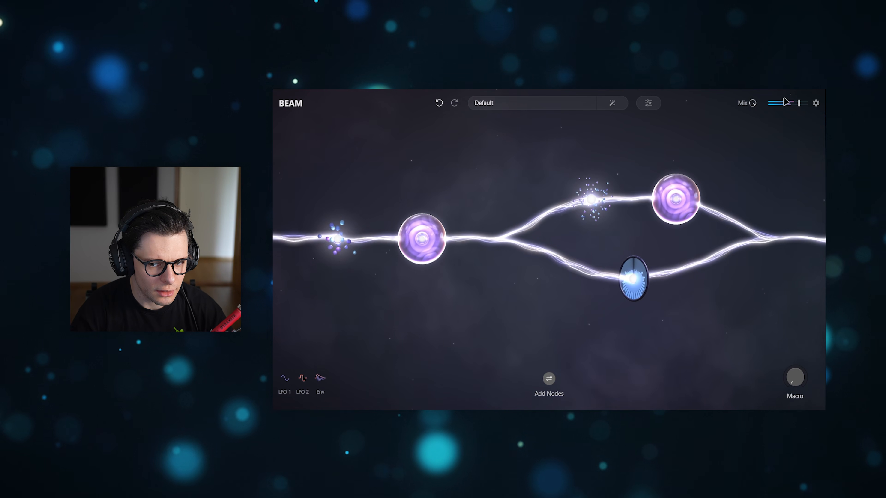
Step: Reset the output level to 0.00 dB and generate another automatic preset
double_click(802, 106)
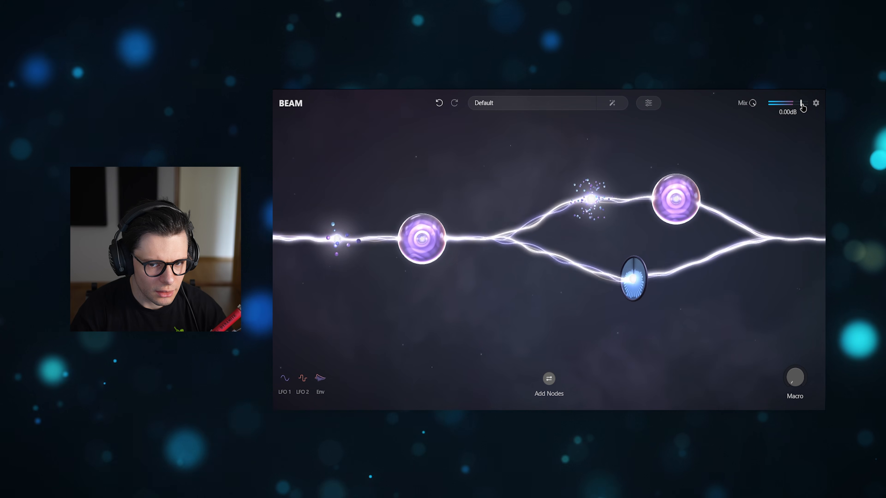
mouse_move(751, 107)
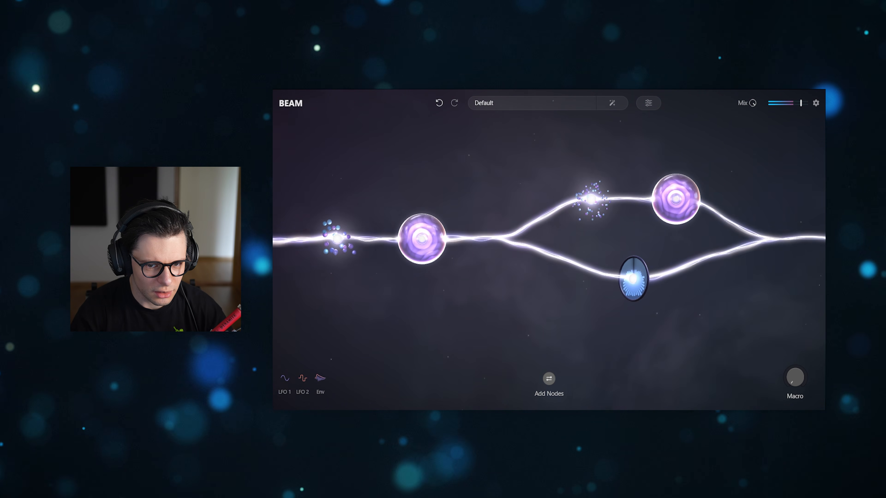
left_click(613, 103)
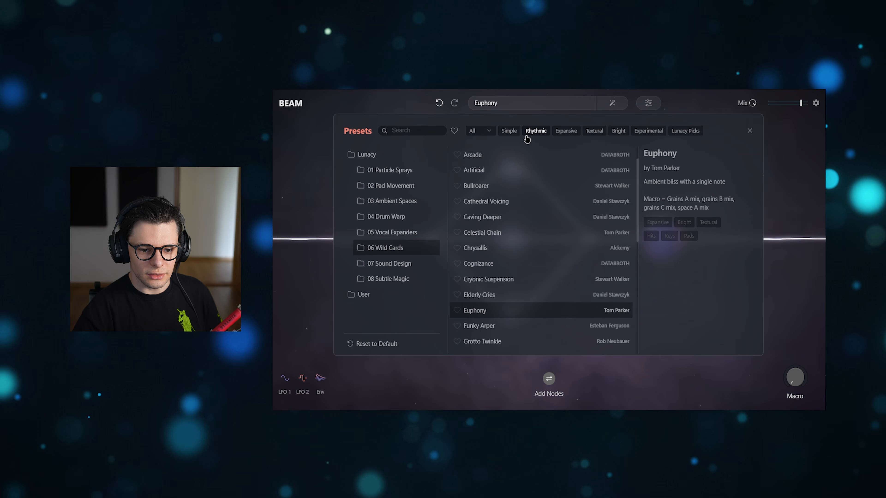
Step: Look through the presets in the 06 Wild Cards folder of the preset browser
scroll(573, 222, "down", 5)
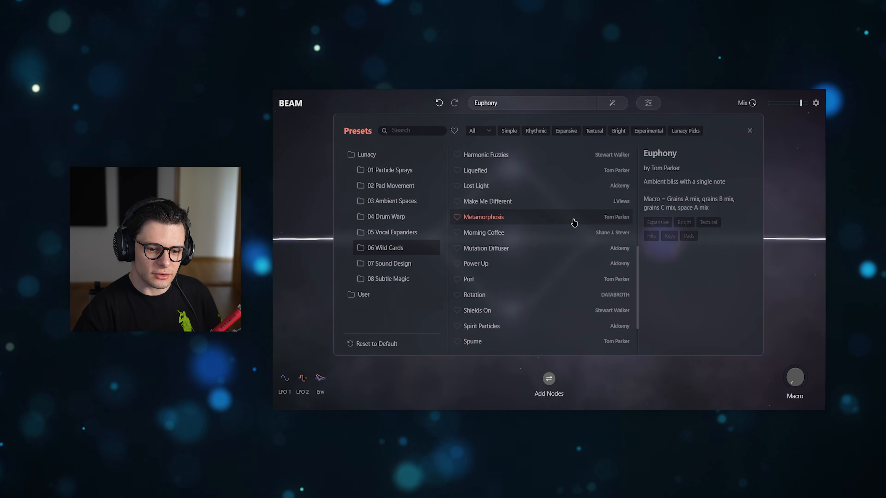
scroll(574, 222, "up", 5)
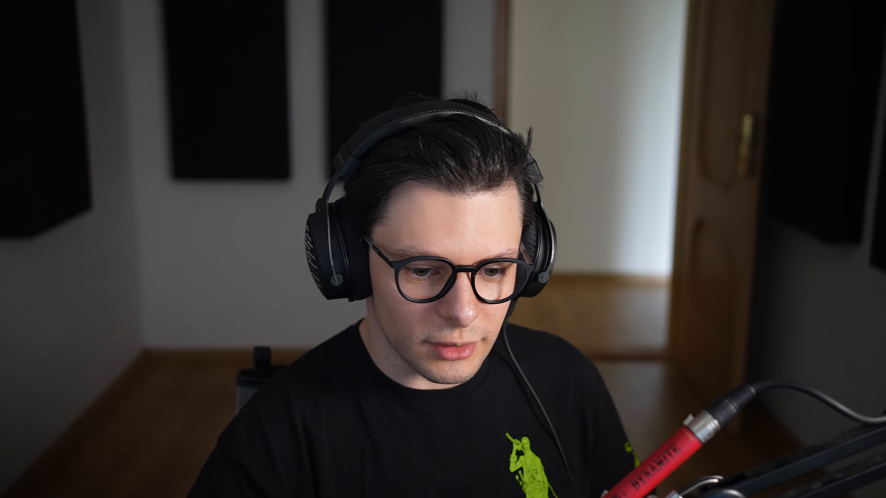